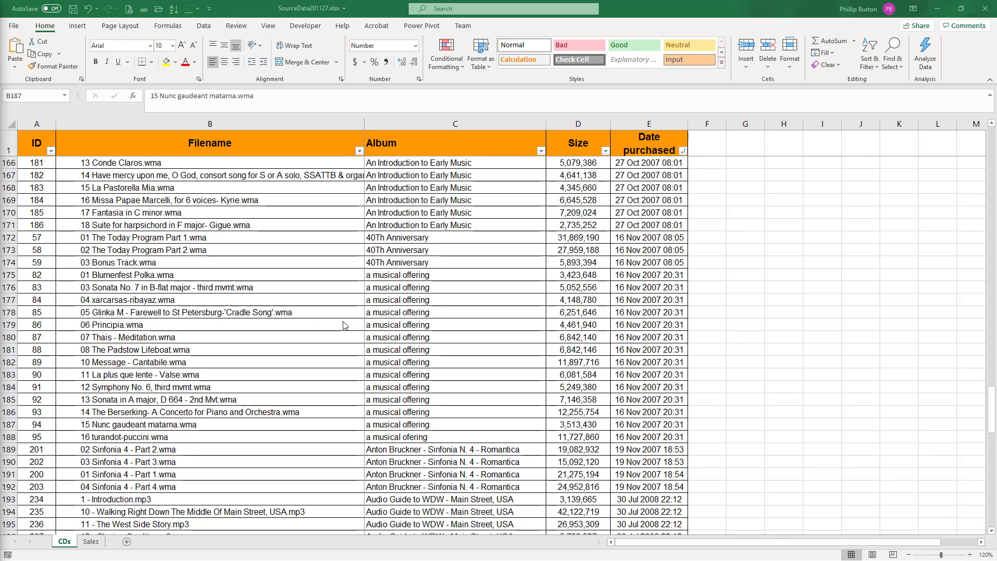
Examine how far the CDs data extends by selecting the ID column from its header to the last record.
left_click(313, 310)
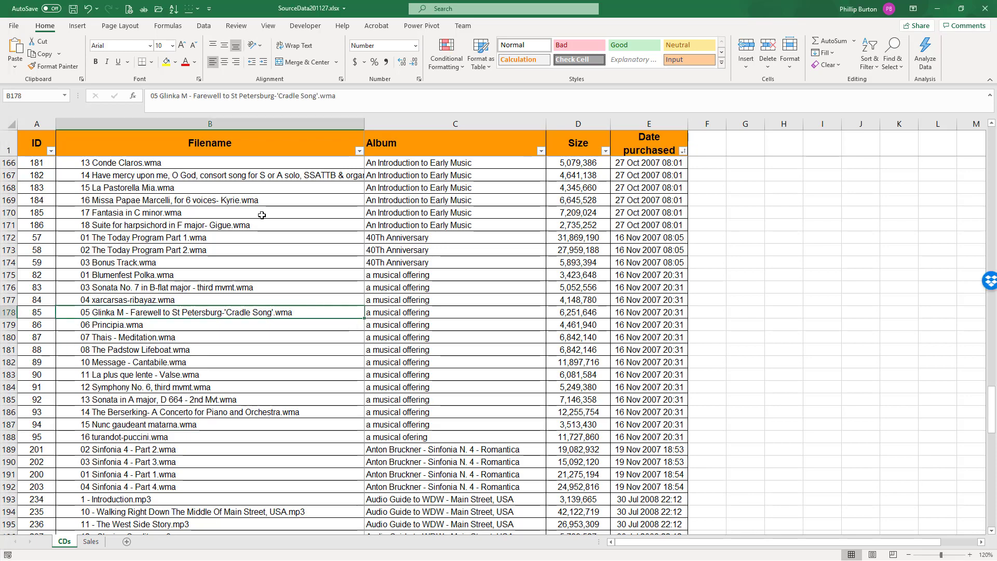
left_click(264, 145)
key("ctrl+Home")
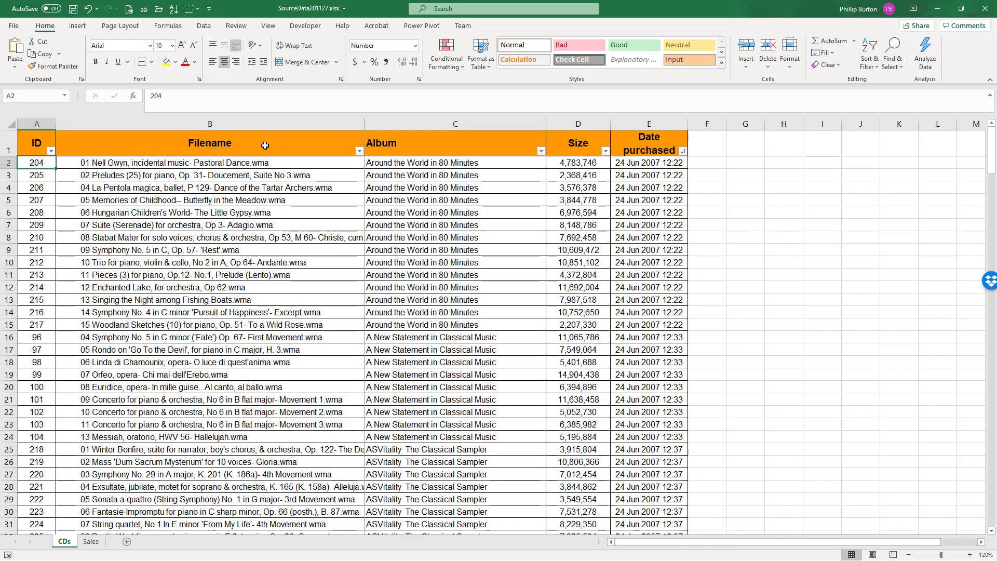
key("Up")
key("ctrl+shift+Down")
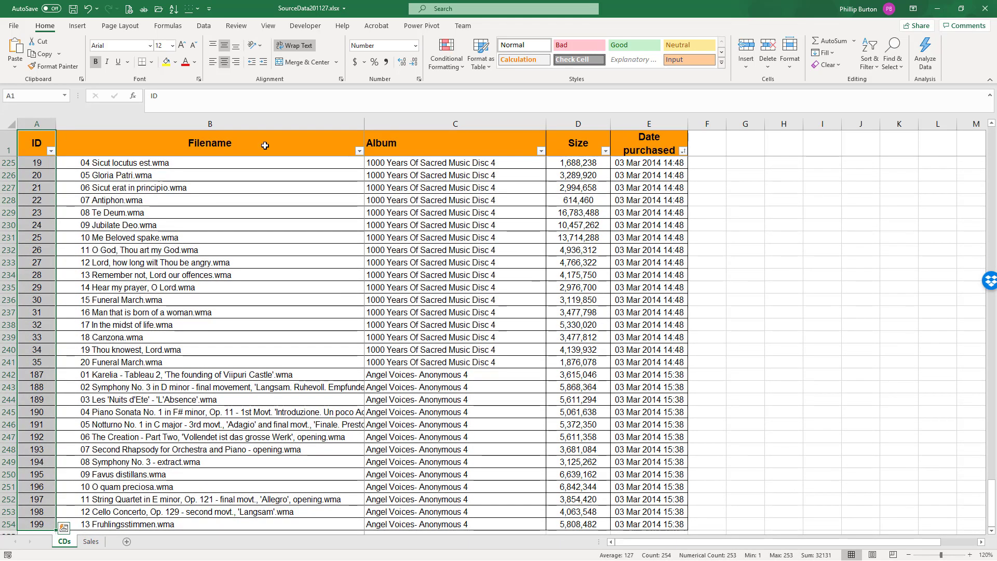
key("ctrl+shift+Up")
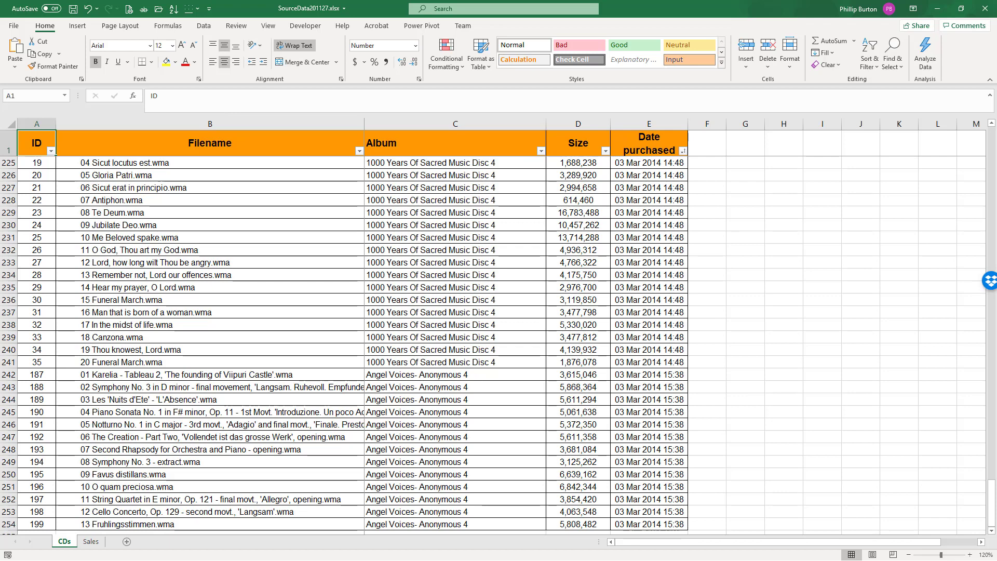
key("alt+Tab")
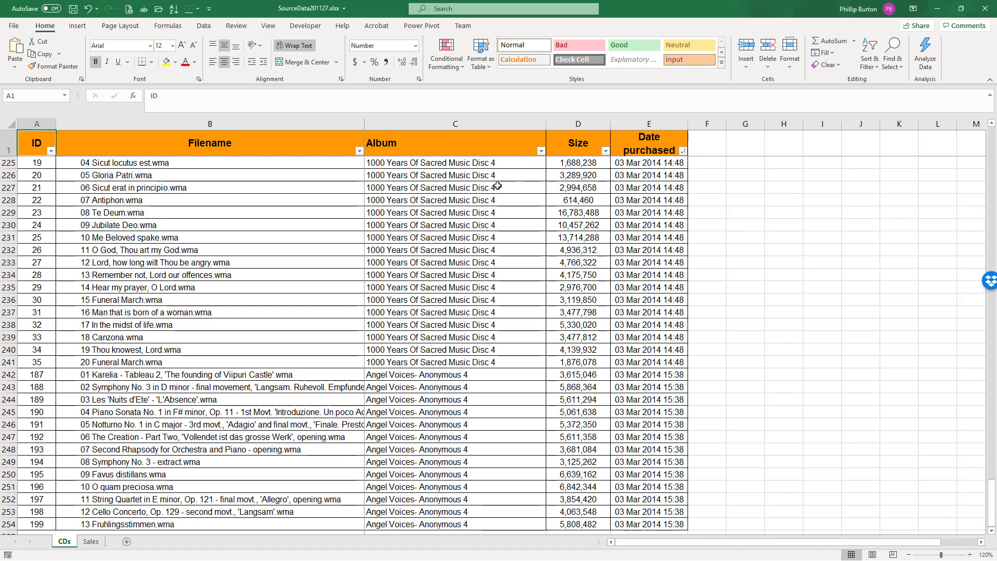
Examine the distinct album names in the Album column's filter list, enlarging the list to show them all.
left_click(541, 152)
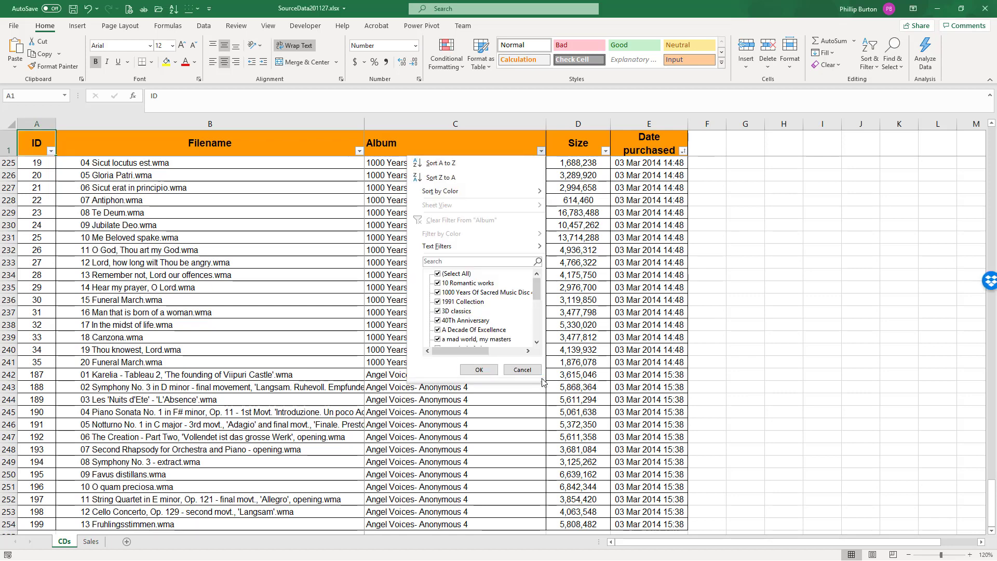
left_click_drag(540, 387, 675, 512)
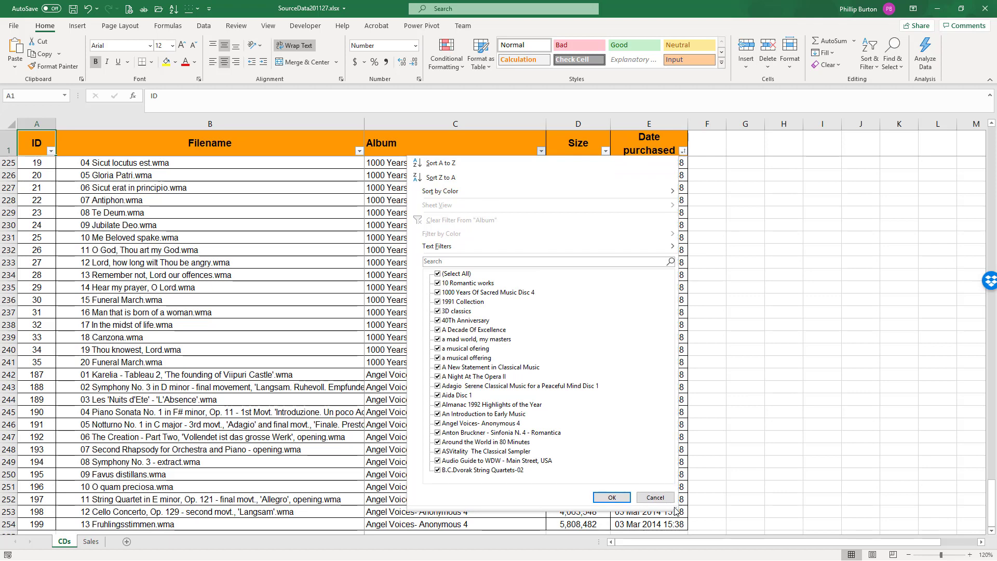
left_click(240, 240)
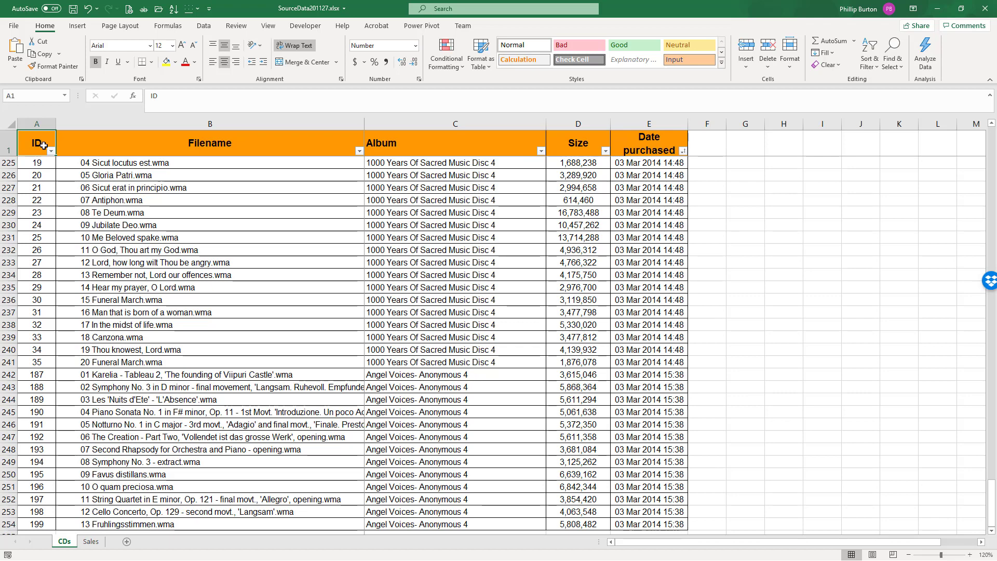
Create a PivotTable on a new worksheet from the whole CDs range A1:E254.
key("ctrl+shift+Down")
key("ctrl+shift+Right")
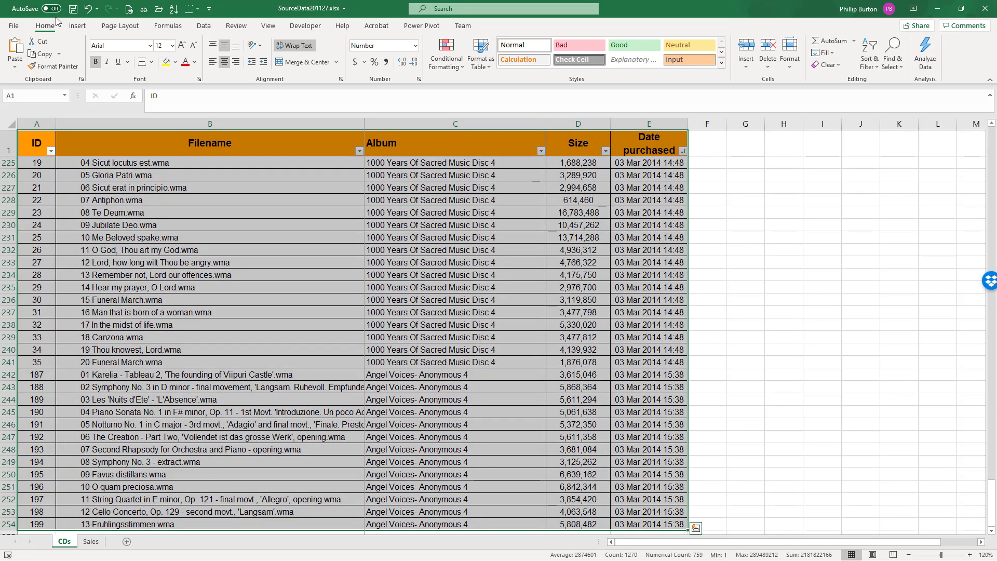
left_click(77, 27)
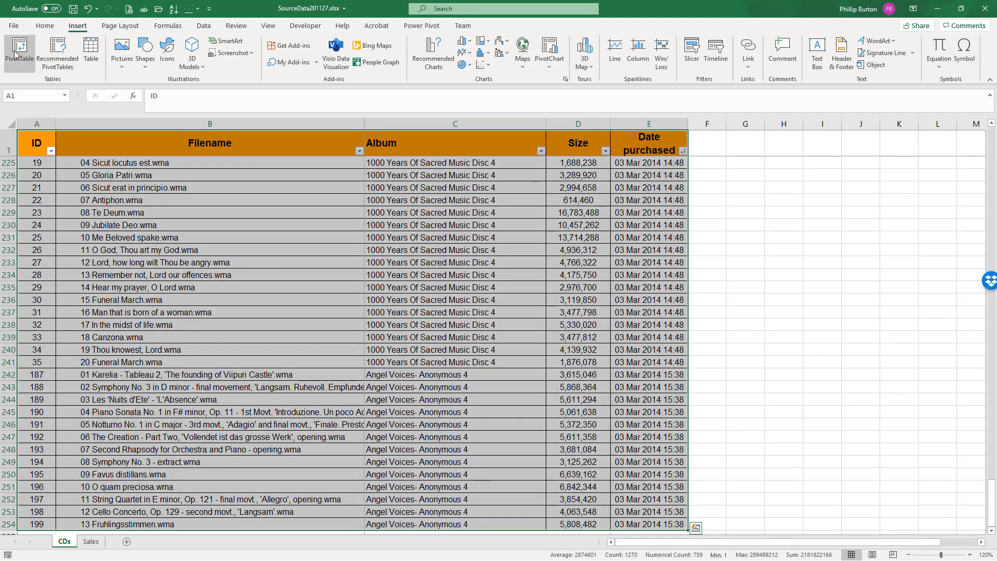
left_click(17, 52)
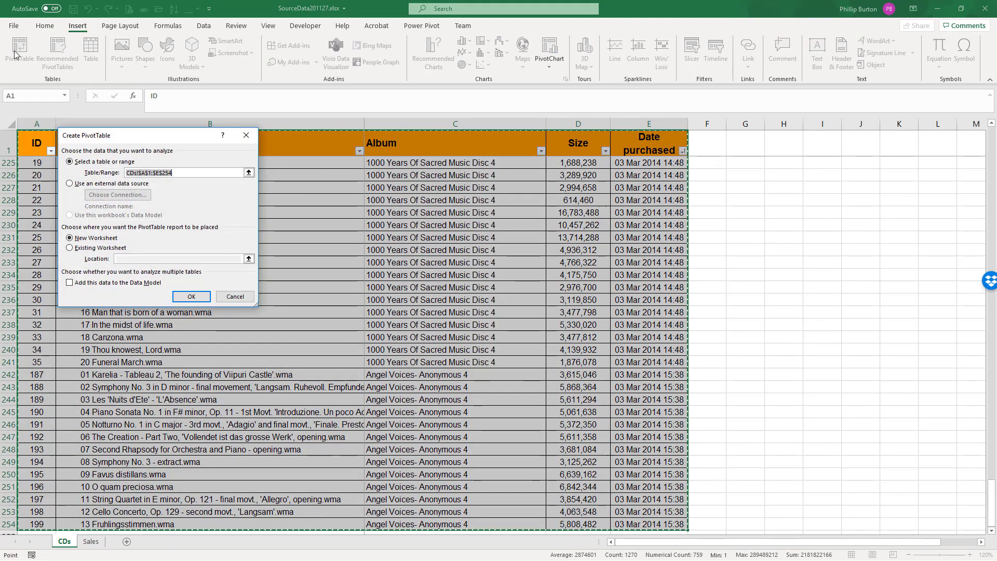
left_click(197, 300)
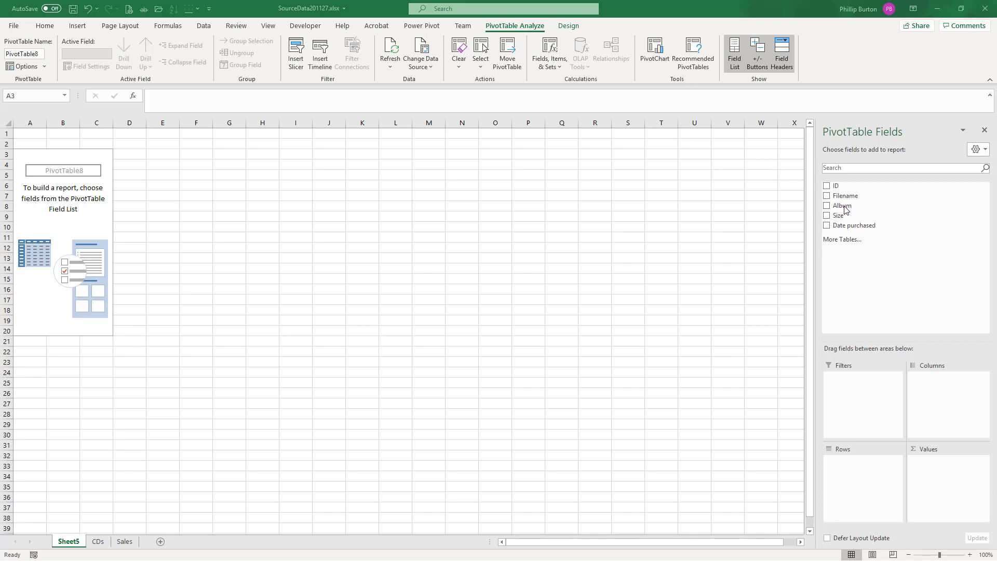
Add the Album field to the PivotTable's rows and highlight the resulting album labels.
left_click_drag(845, 209, 860, 472)
left_click(858, 469)
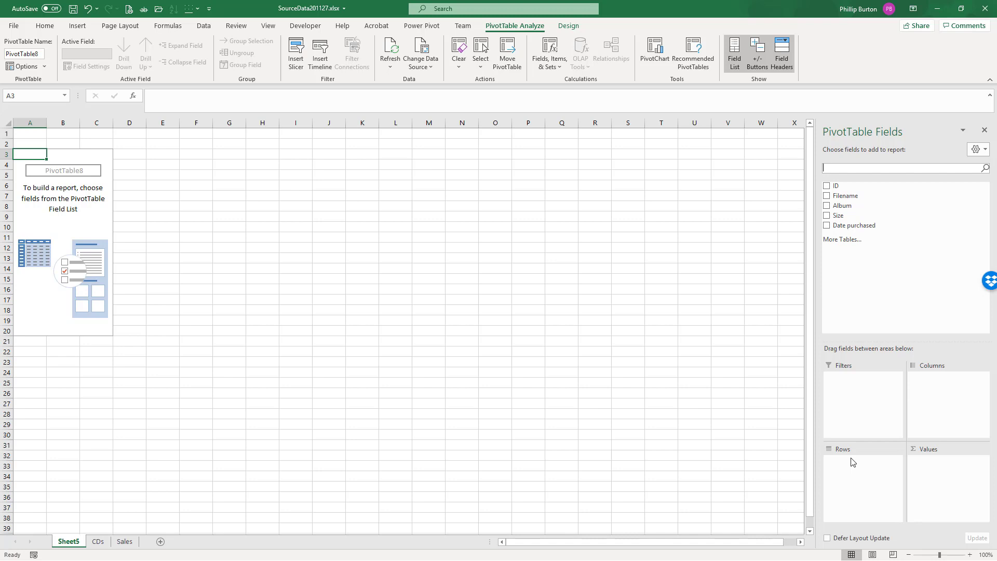
left_click_drag(840, 207, 869, 472)
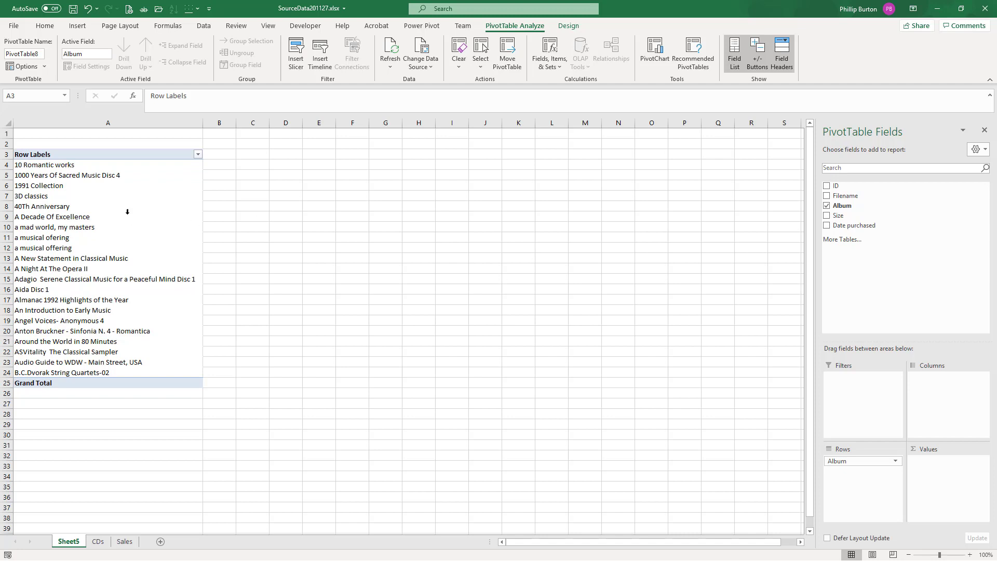
left_click(149, 165)
left_click_drag(153, 166, 142, 372)
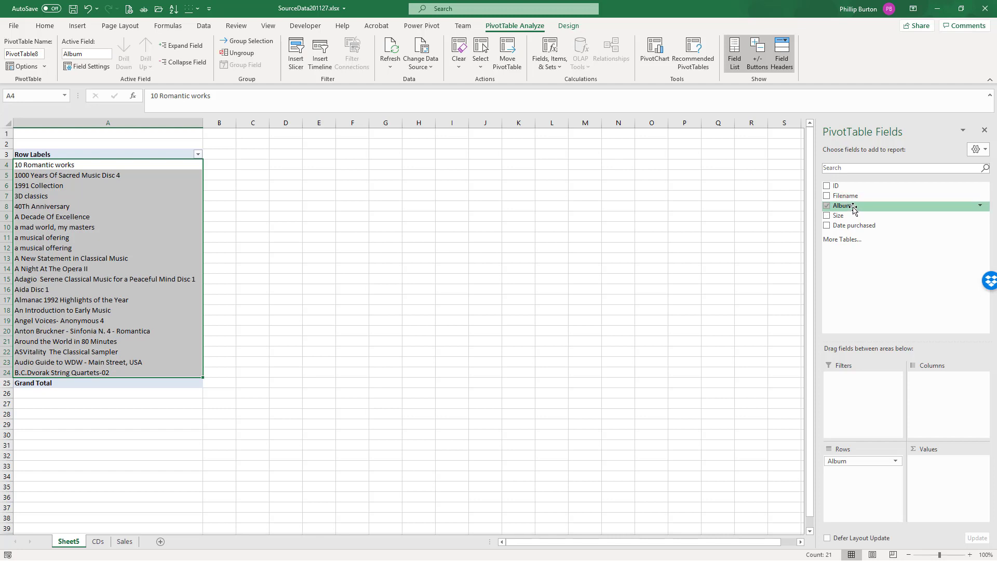
Add the Album field to the PivotTable's values as a count and check the Grand Total row.
left_click_drag(852, 209, 954, 482)
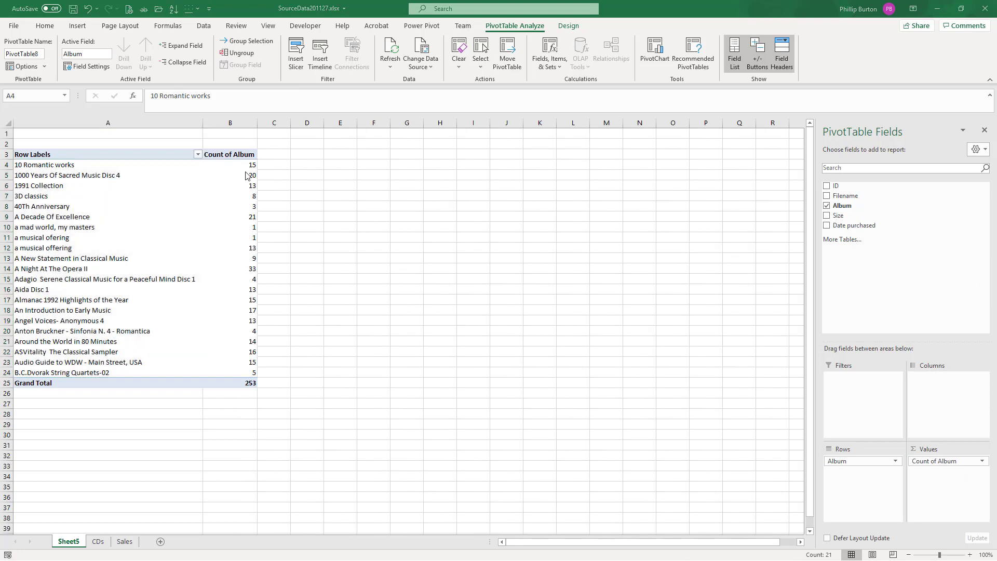
left_click_drag(247, 163, 160, 382)
left_click(252, 396)
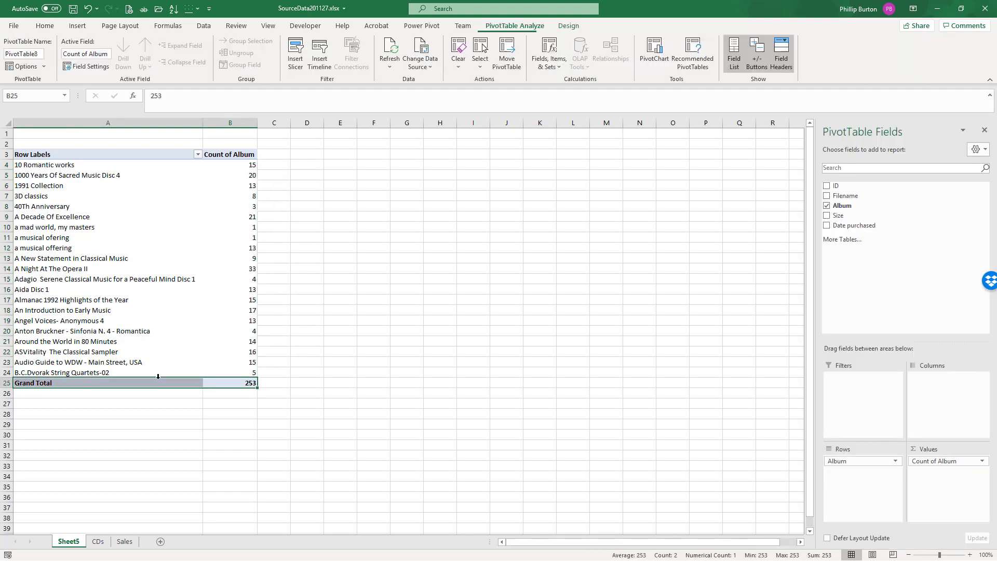
left_click(118, 164)
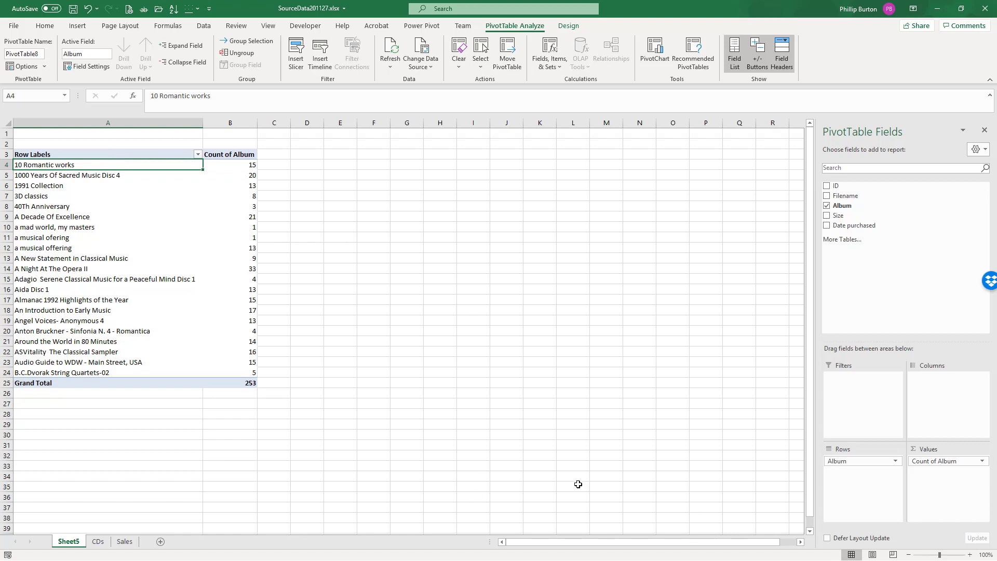
Check the recommended PivotTables for the selected data on the CDs sheet without creating one.
left_click(98, 540)
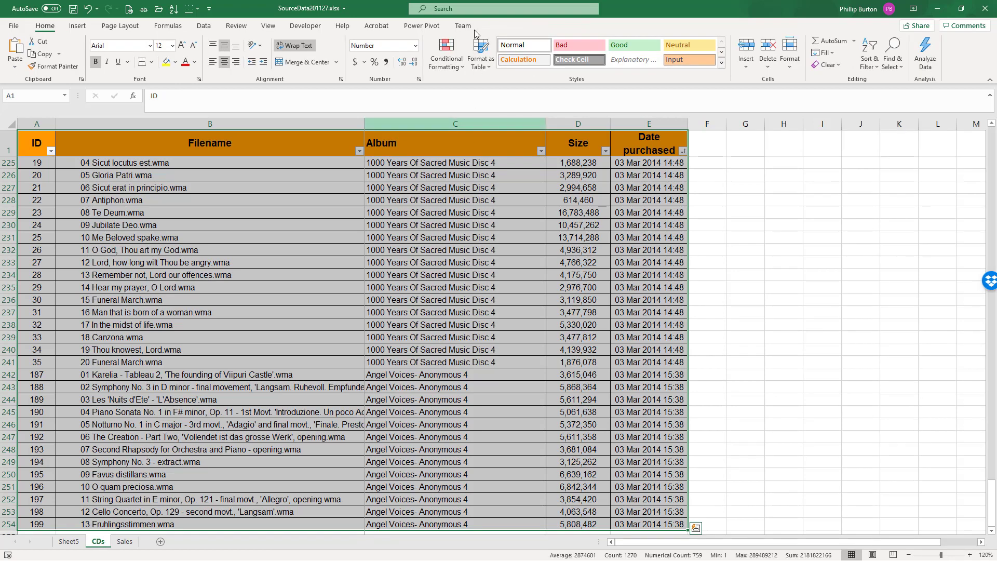
left_click(78, 27)
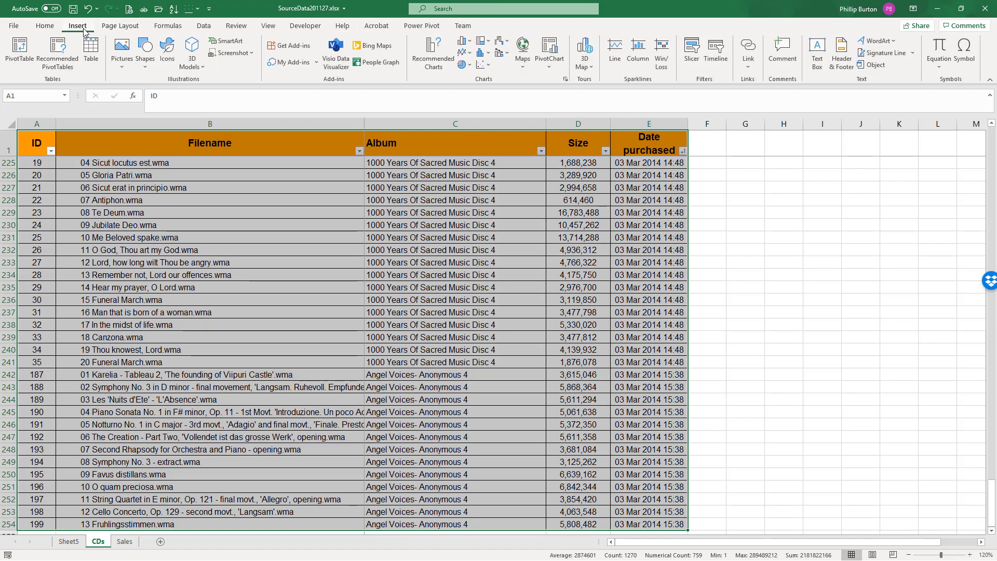
left_click(65, 70)
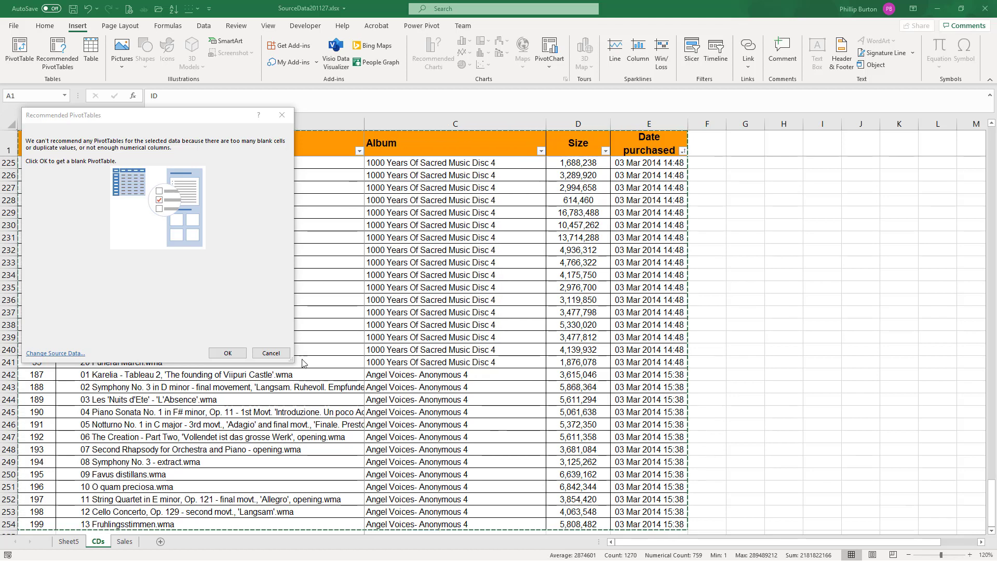
left_click(279, 357)
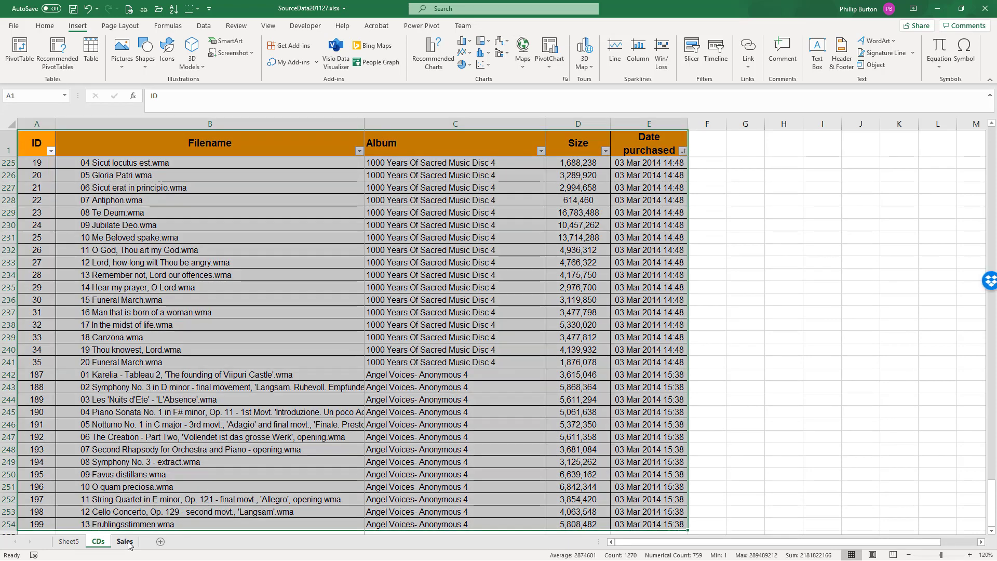
Preview the recommended PivotTables for the entire Sales sheet dataset without inserting one.
left_click(125, 541)
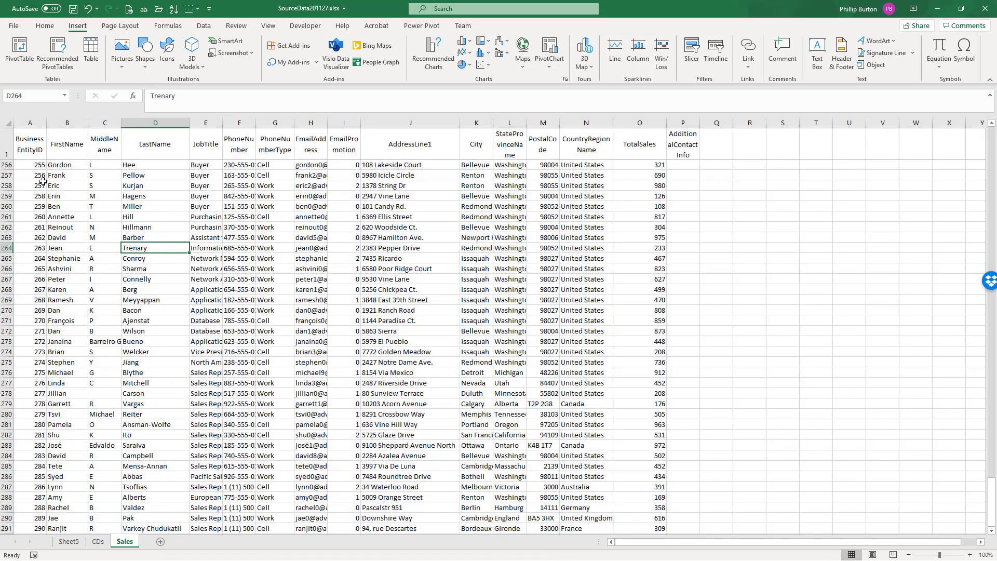
left_click(36, 150)
key("ctrl+a")
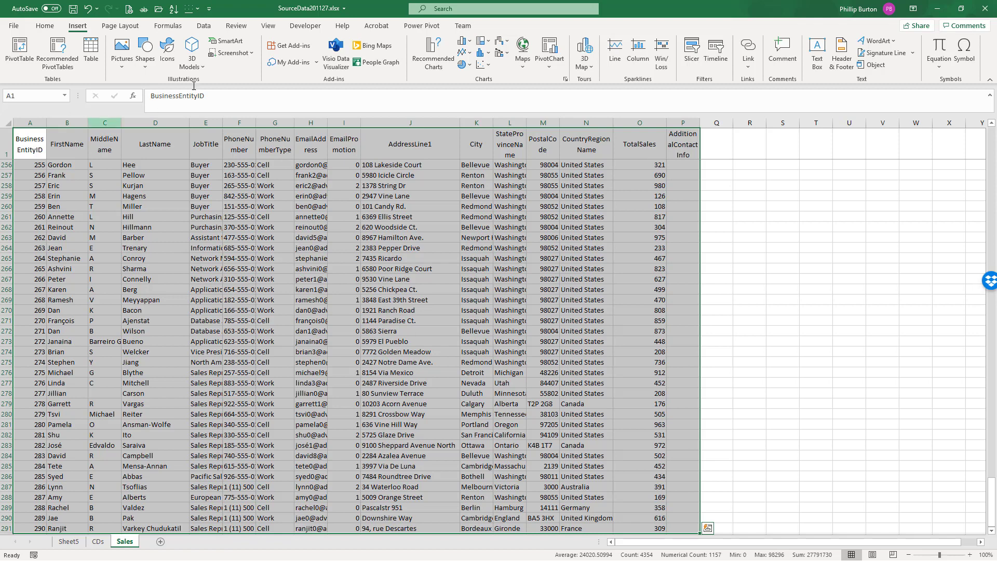
key("ctrl+c")
left_click(54, 62)
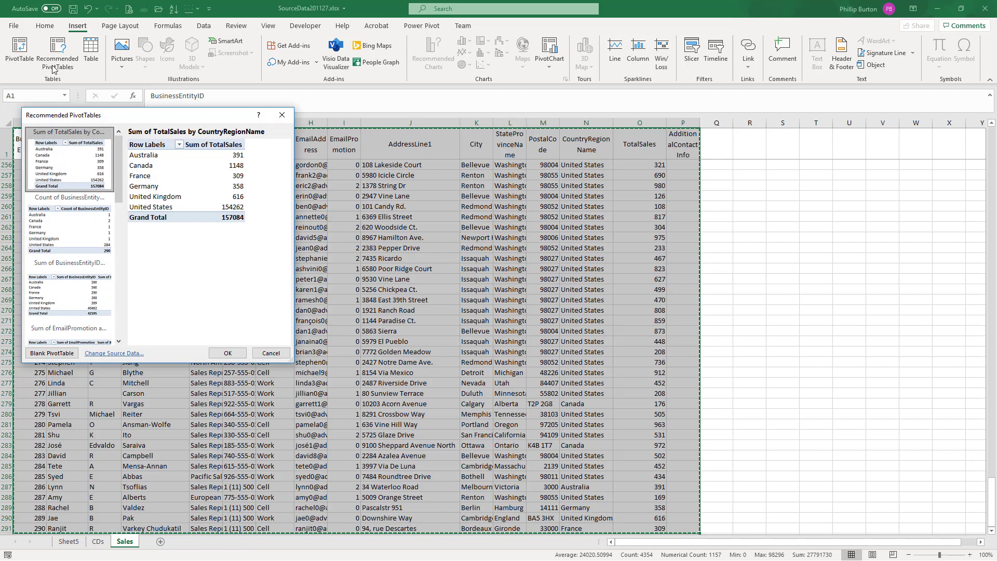
left_click(114, 353)
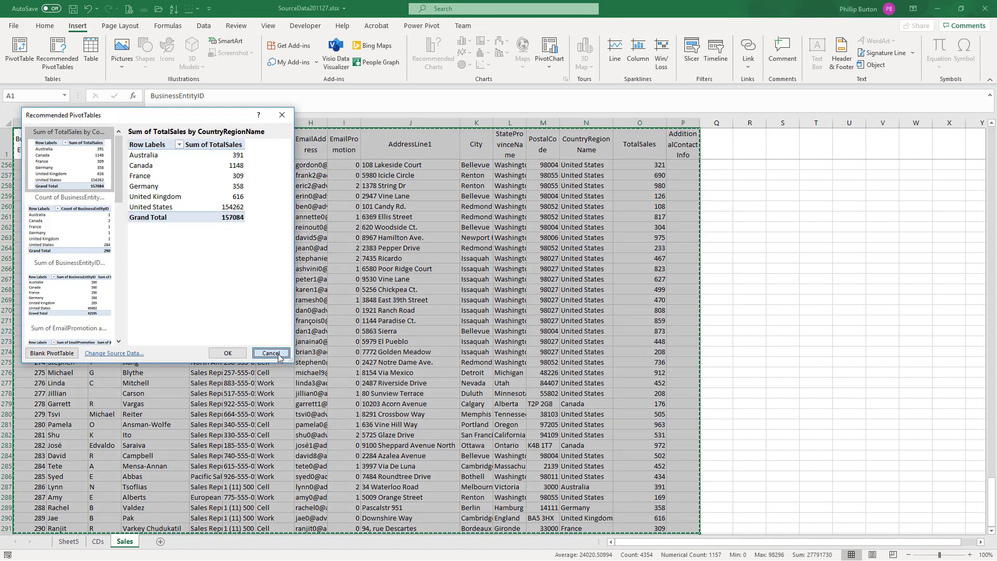
left_click(272, 354)
Return to the PivotTable on Sheet5 and compare the "a musical ofering" and "a musical offering" labels.
left_click(67, 542)
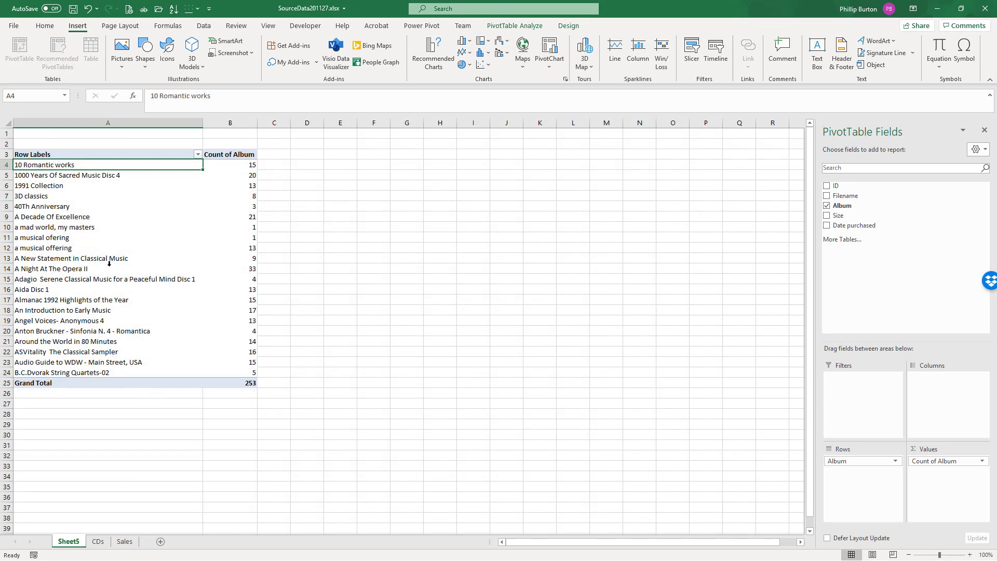
left_click(47, 239)
left_click(48, 244, "shift")
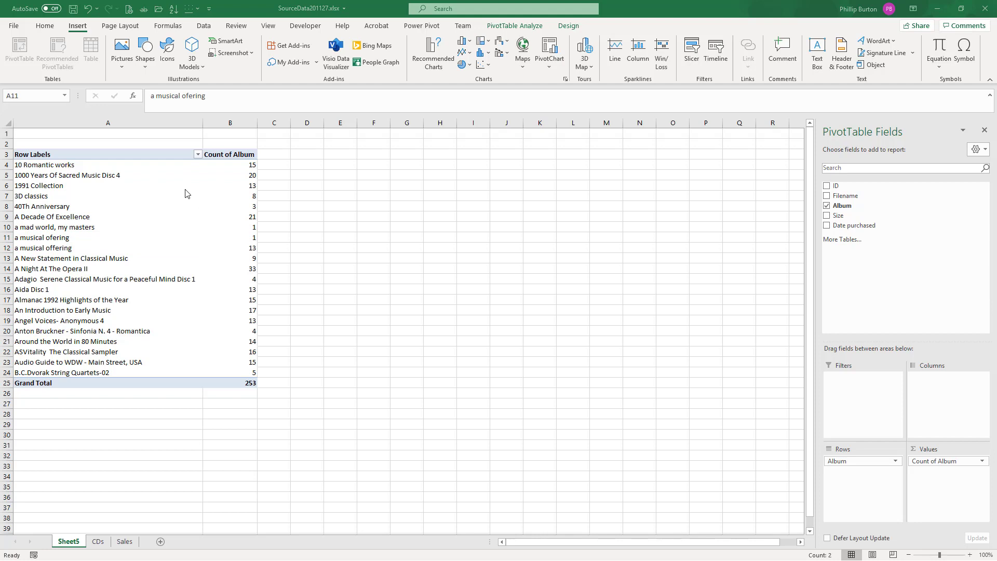
left_click(180, 165)
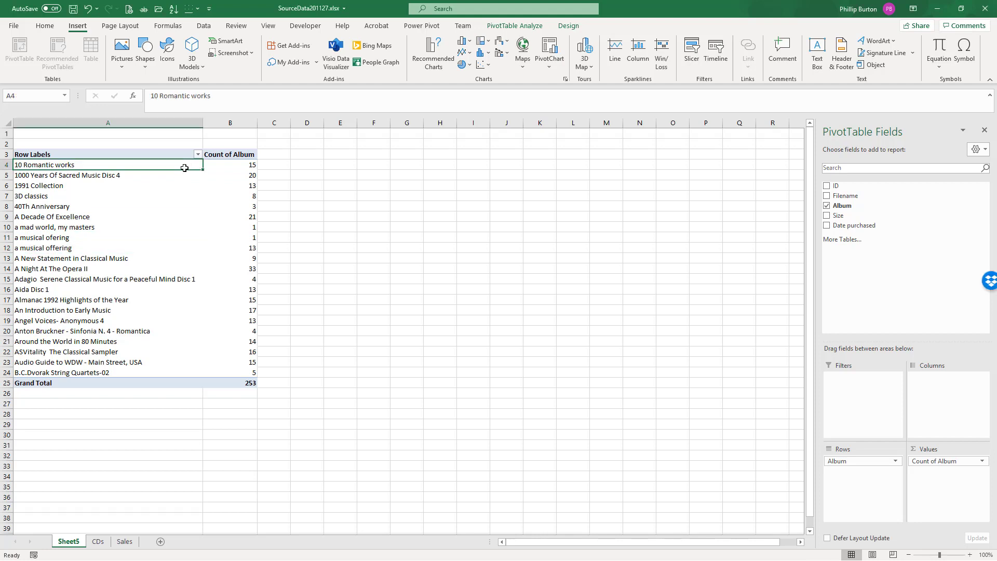
Sort the PivotTable's album labels from Z to A and return them to A to Z order.
left_click(48, 29)
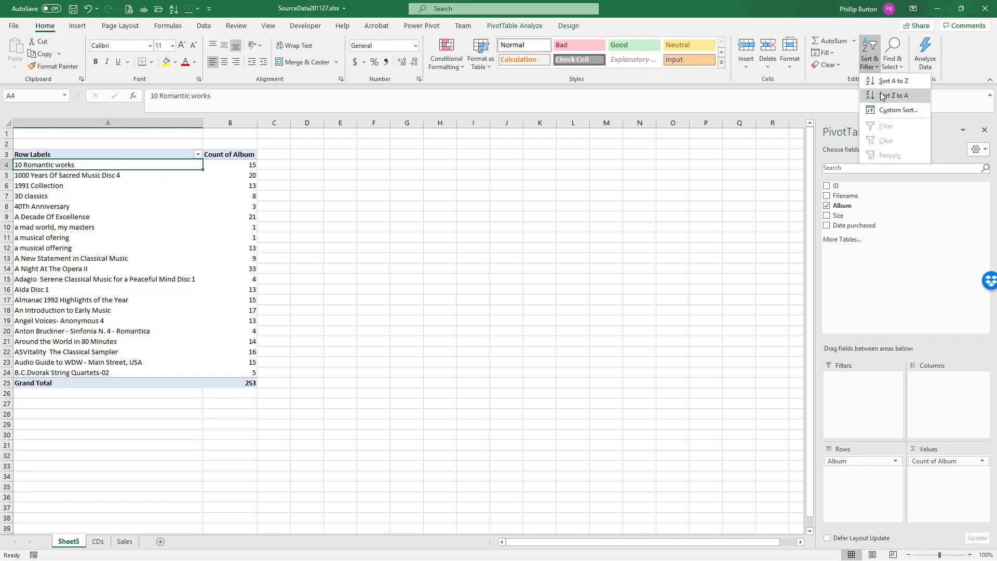
left_click(880, 95)
left_click(873, 74)
left_click(877, 80)
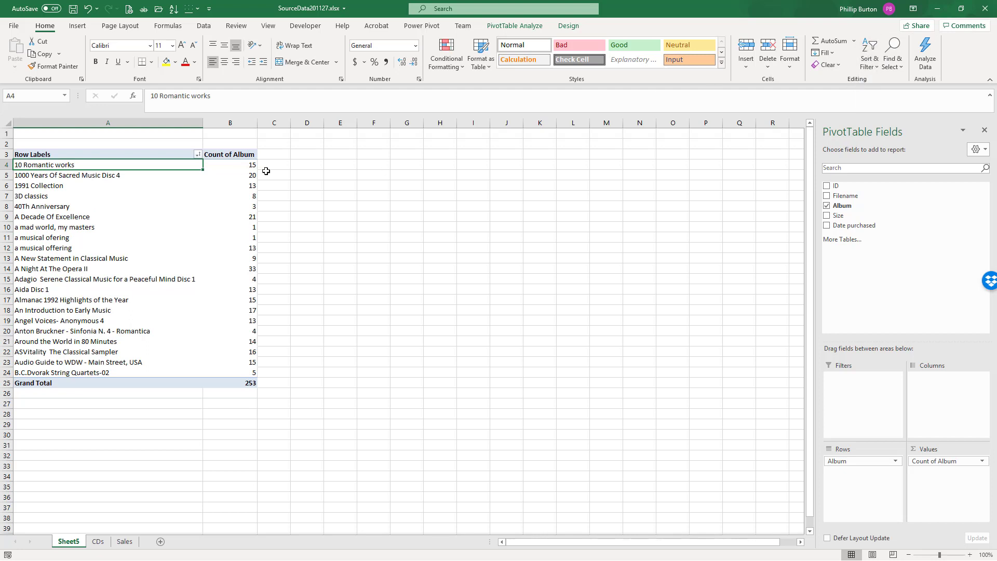
Sort the PivotTable by Count of Album from smallest to largest.
left_click(244, 166)
left_click(872, 59)
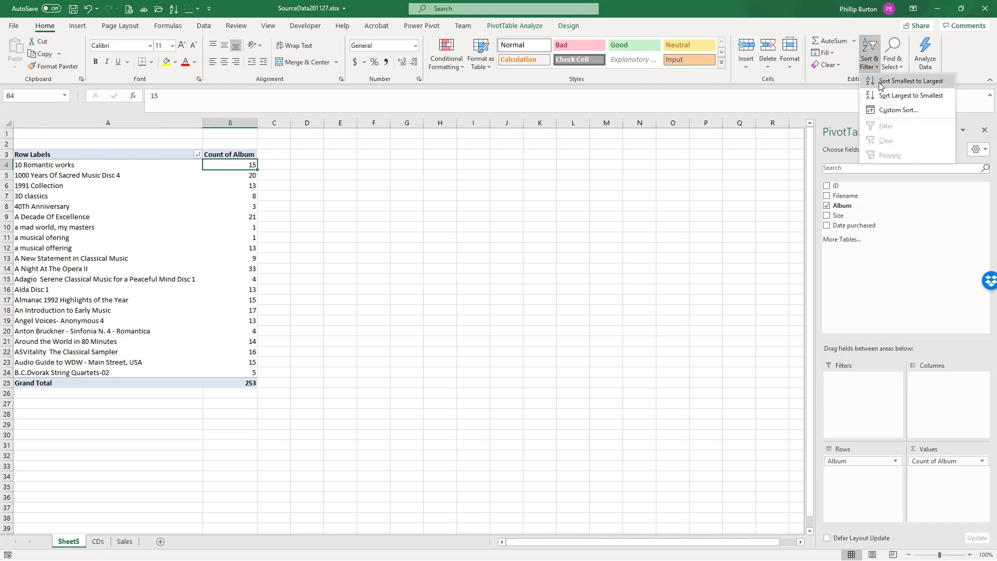
left_click(882, 80)
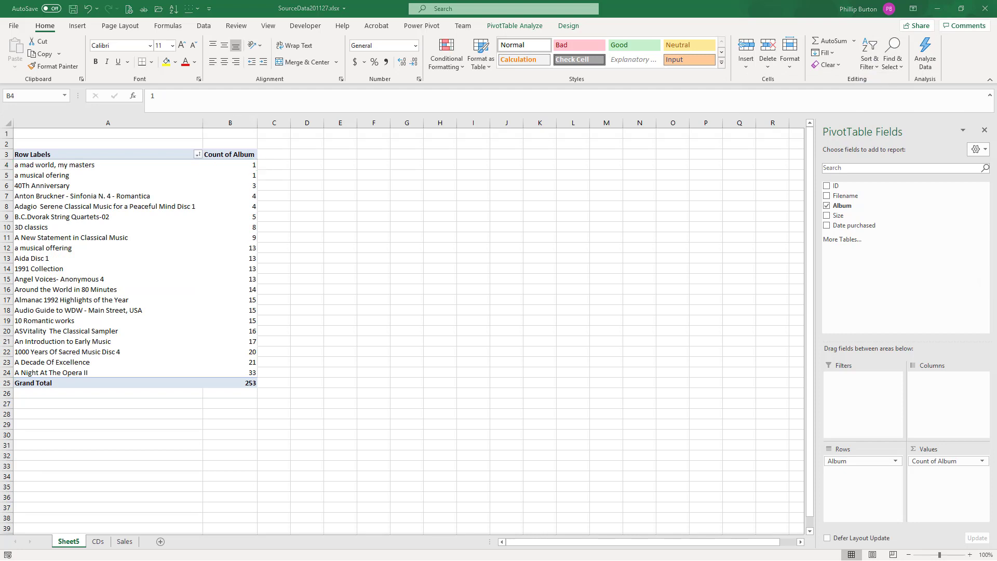
Compare the PivotTable rows for "a musical offering" and "a musical ofering" in the count-sorted list.
left_click(119, 248)
left_click_drag(119, 248, 221, 280)
left_click_drag(149, 170, 242, 175)
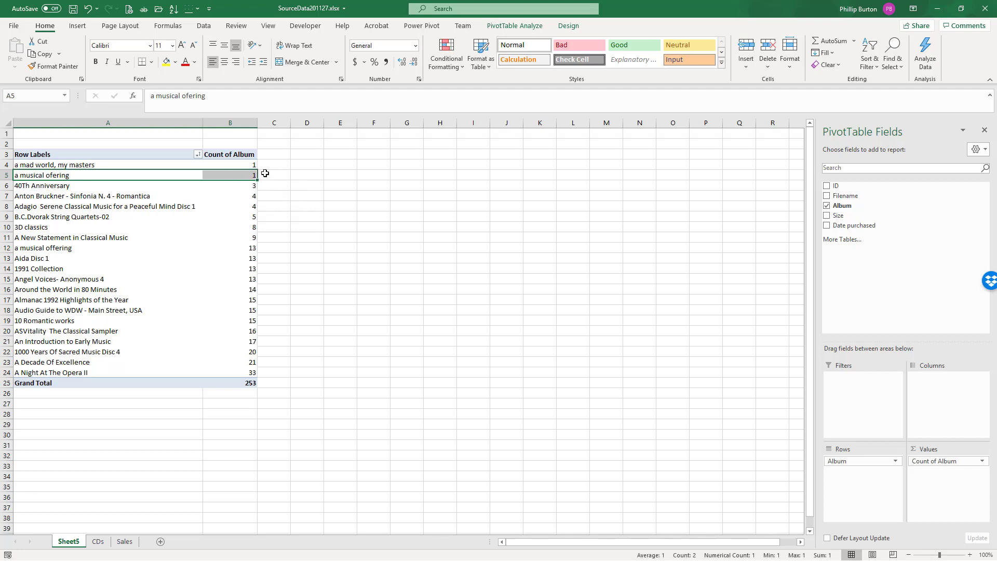
left_click(297, 176)
type("=")
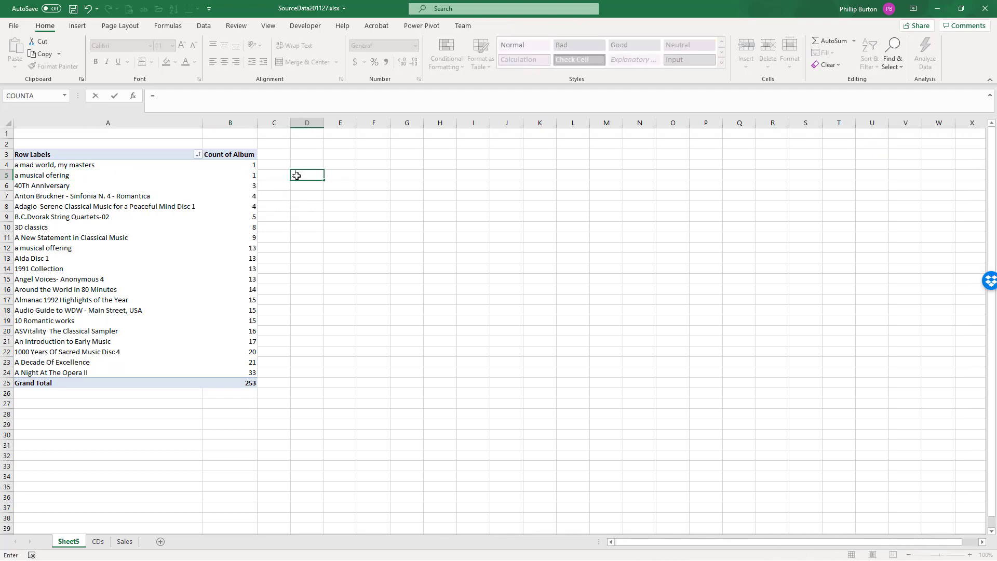
type("countifs(")
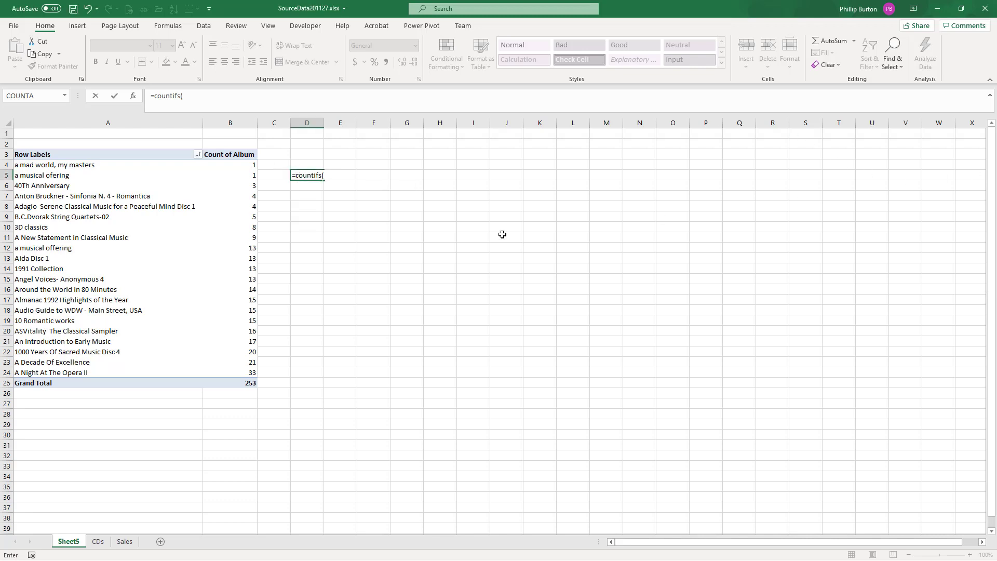
key("Escape")
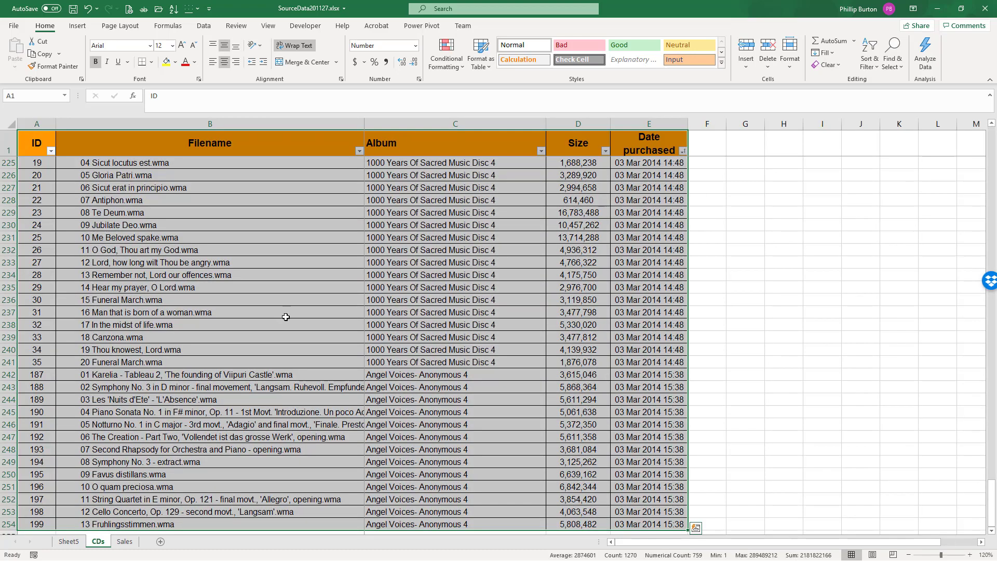
On the CDs sheet, replace the album names in C225:C241 with "Hi there".
left_click(100, 541)
left_click(428, 164)
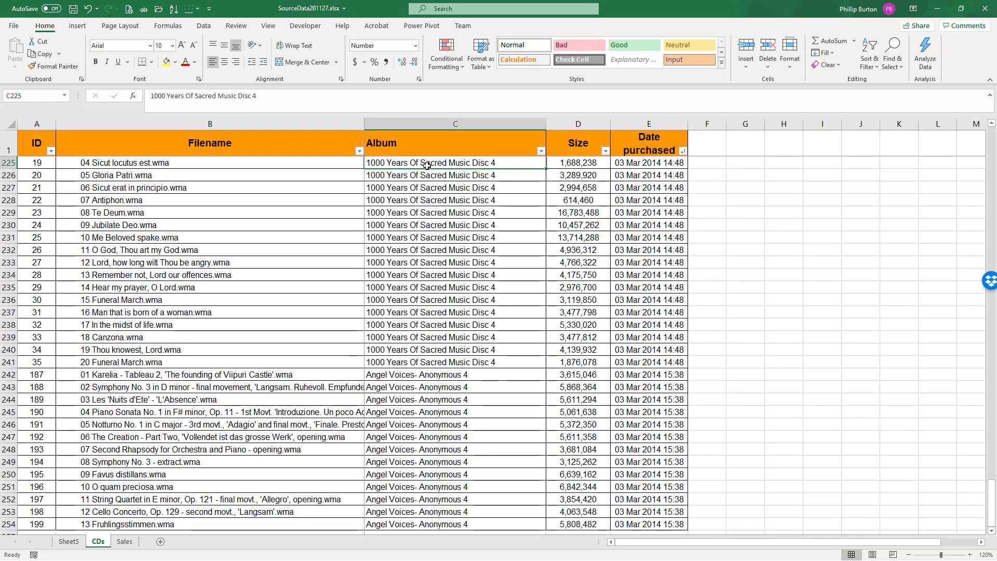
type("Hi there")
key("ctrl+Return")
key("ctrl+c")
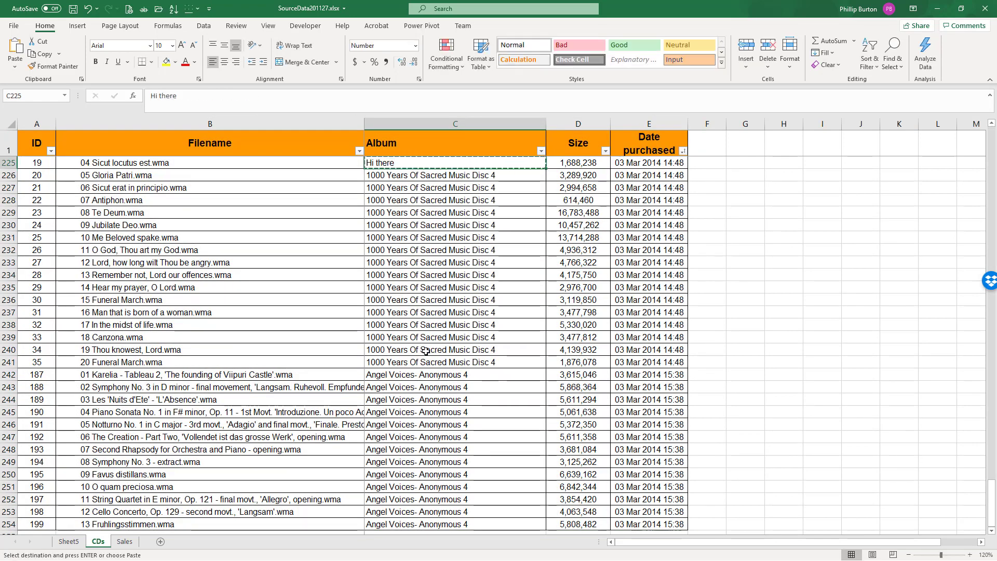
left_click(410, 362, "shift")
key("ctrl+v")
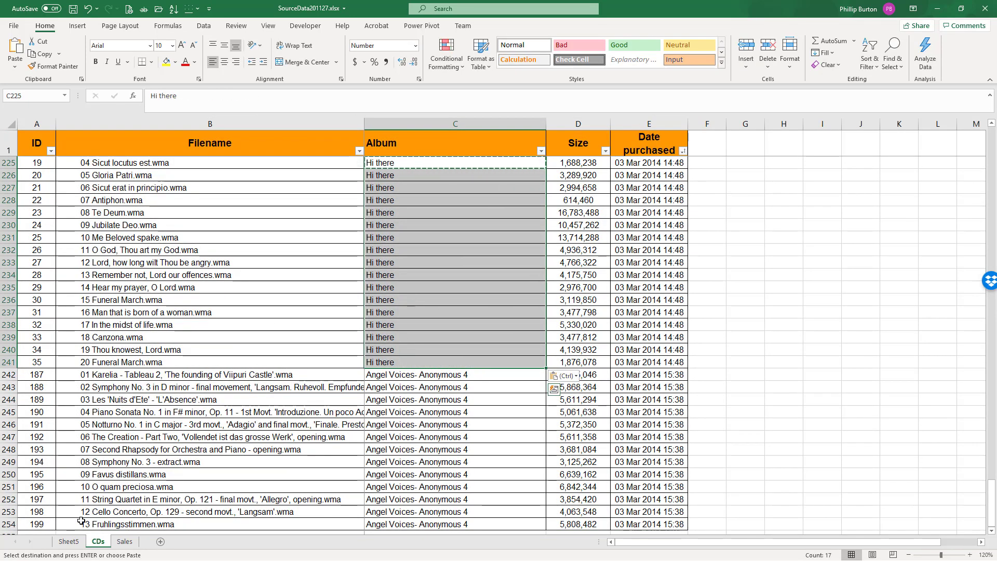
Refresh the PivotTable on Sheet5 and check the "Hi there" album row.
left_click(72, 542)
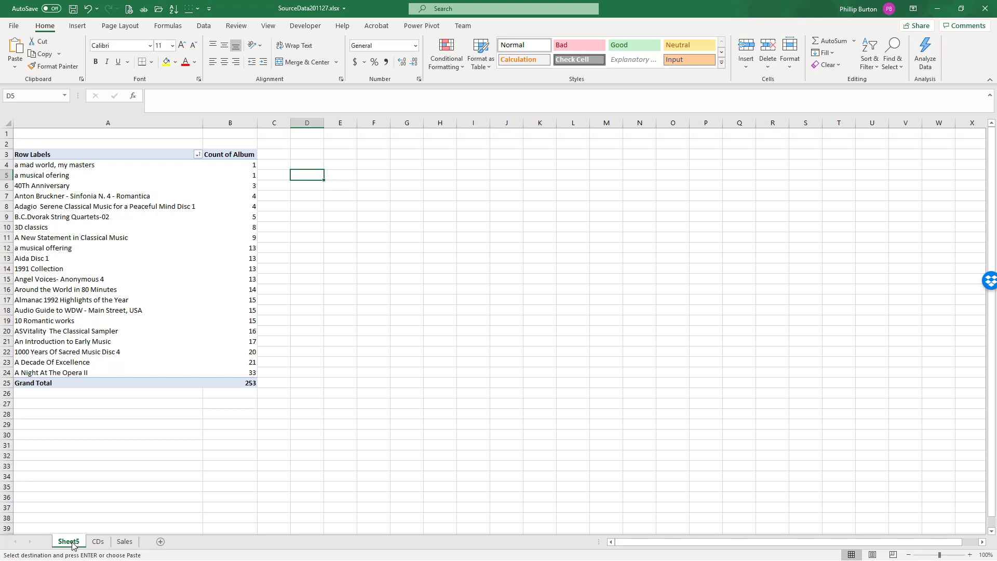
key("ctrl+n")
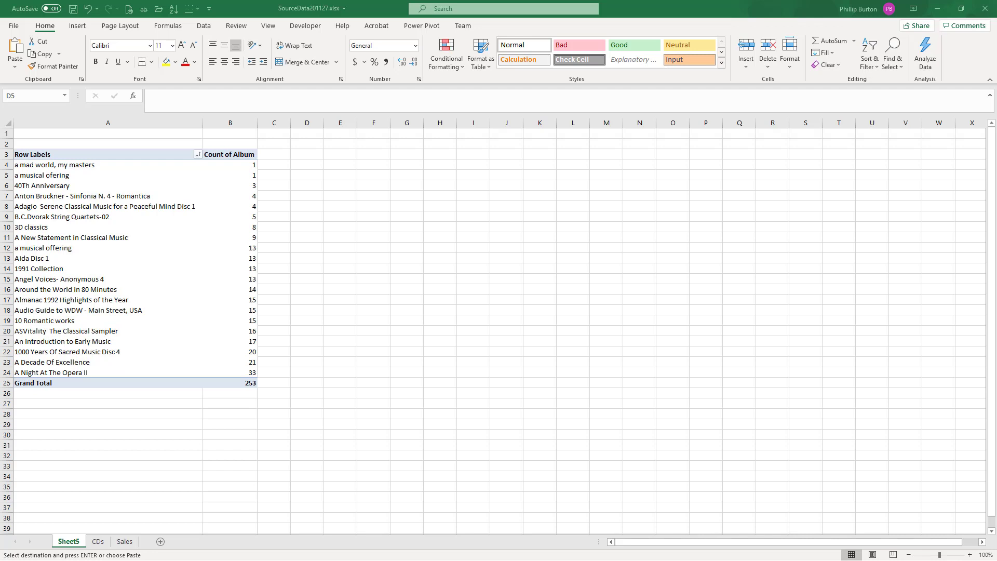
right_click(169, 191)
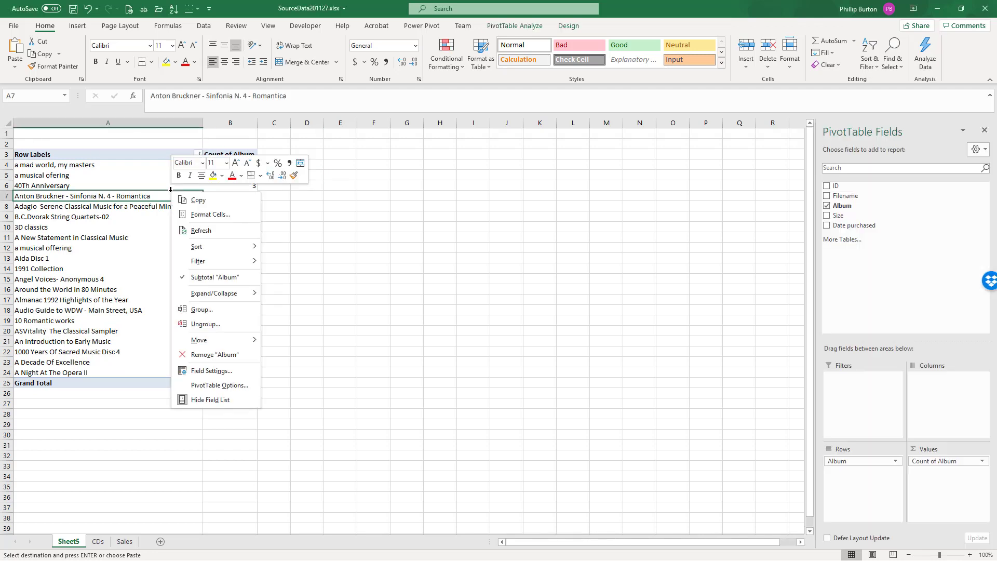
left_click(218, 231)
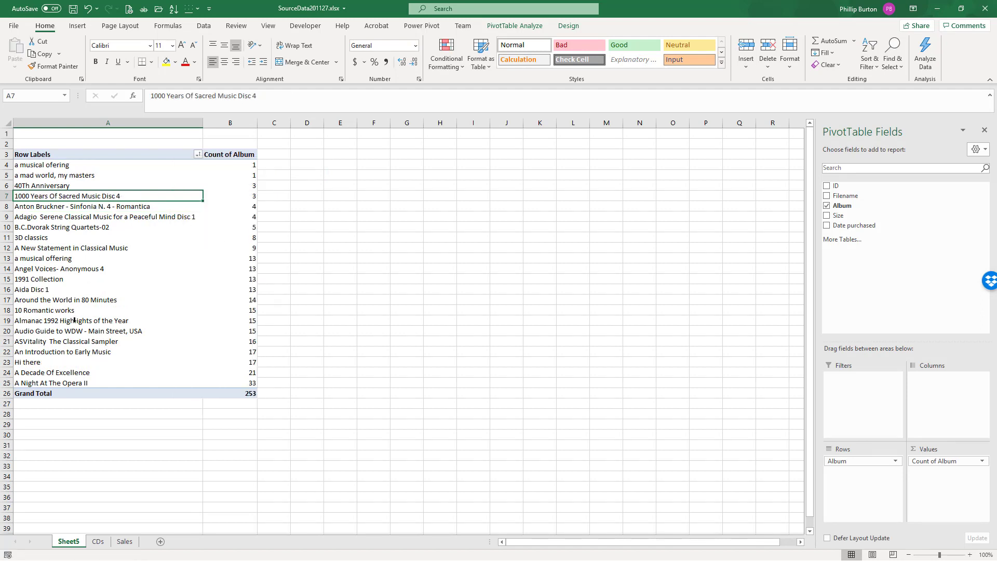
left_click_drag(105, 366, 221, 362)
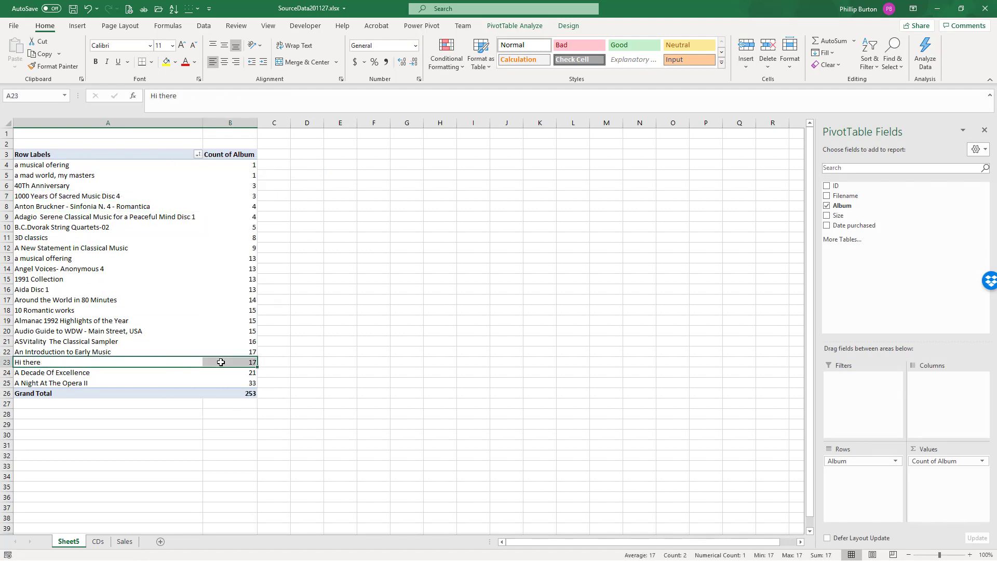
Add the Date purchased field to the PivotTable rows beneath Album.
left_click(527, 27)
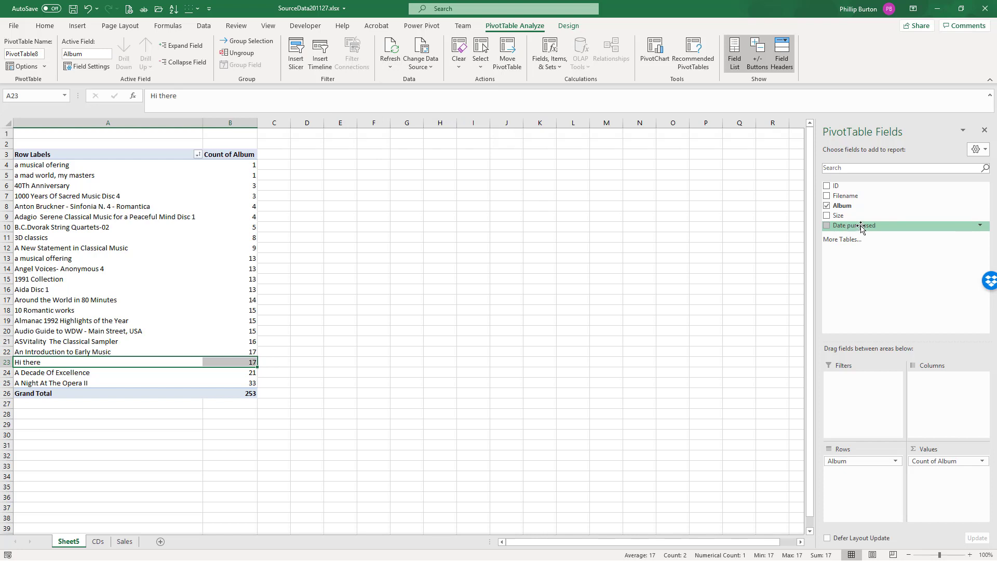
left_click_drag(861, 226, 848, 473)
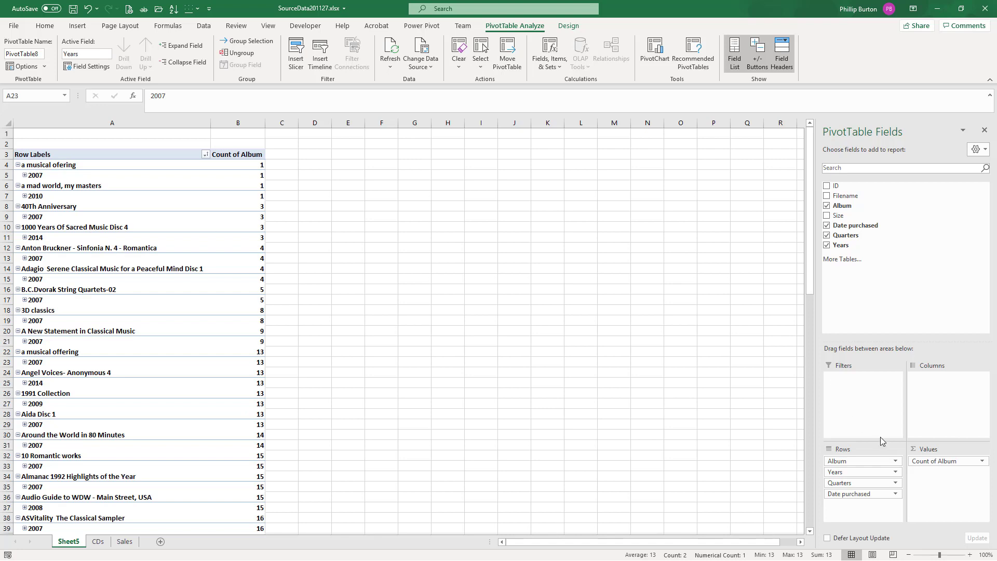
key("ctrl")
key("ctrl")
key("ctrl")
Expand 2007 under "a musical ofering" to inspect its quarter and date levels, and collapse it again.
left_click(25, 175)
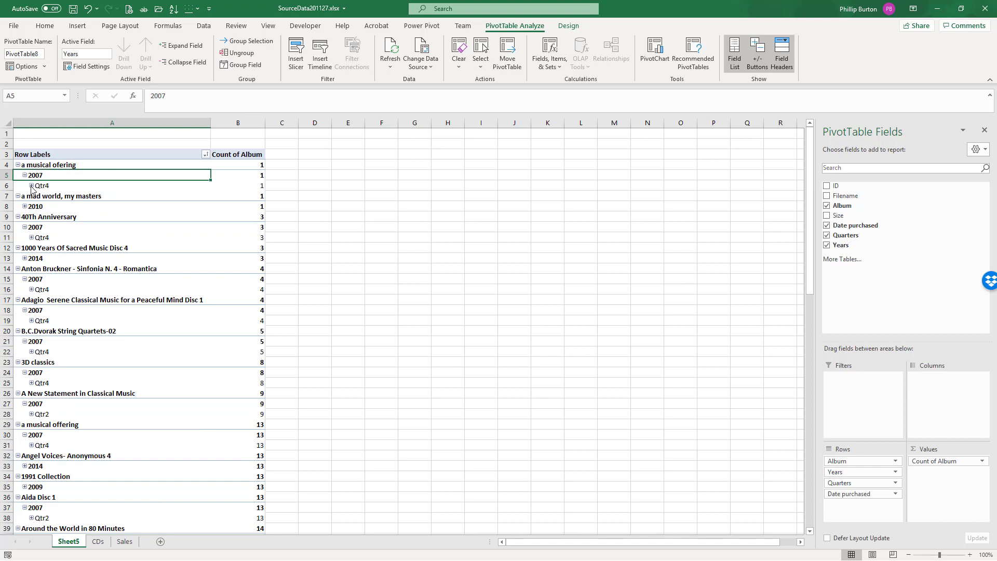
left_click(31, 185)
left_click(24, 176)
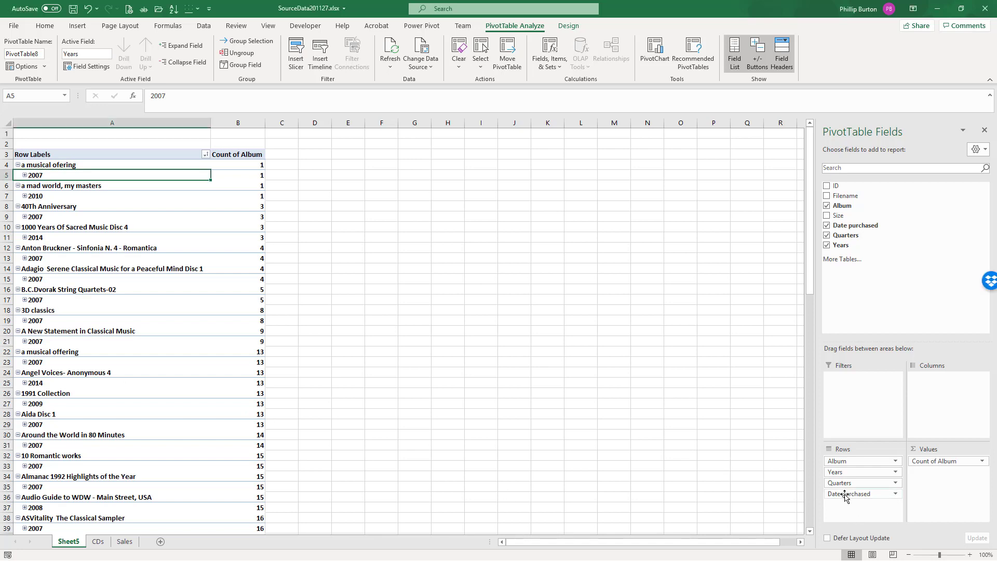
Remove the Date purchased and Quarters fields from the PivotTable rows, keeping Album and Years.
left_click_drag(841, 493, 742, 481)
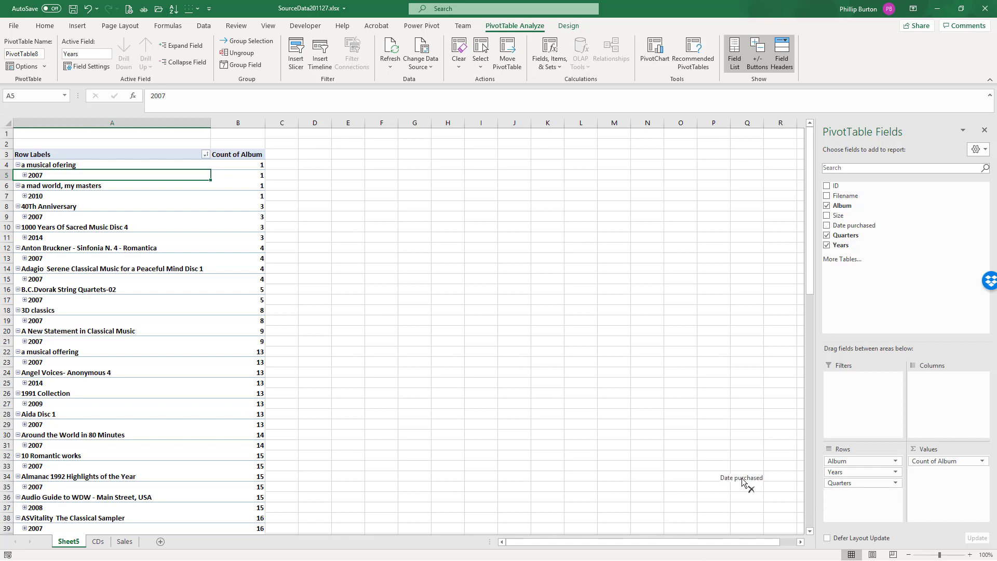
left_click(896, 484)
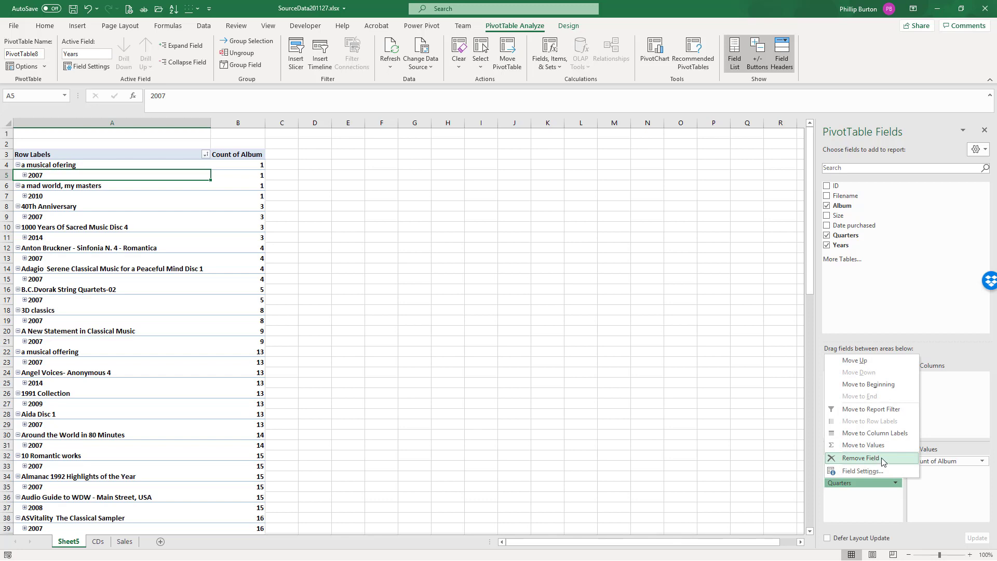
left_click(880, 458)
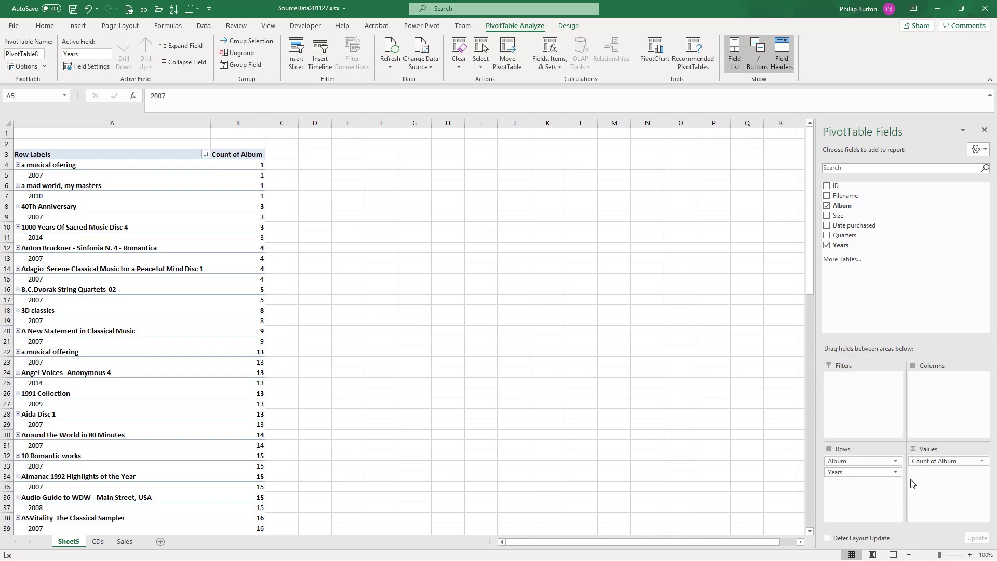
Move the Years field above Album in the PivotTable rows.
left_click(895, 471)
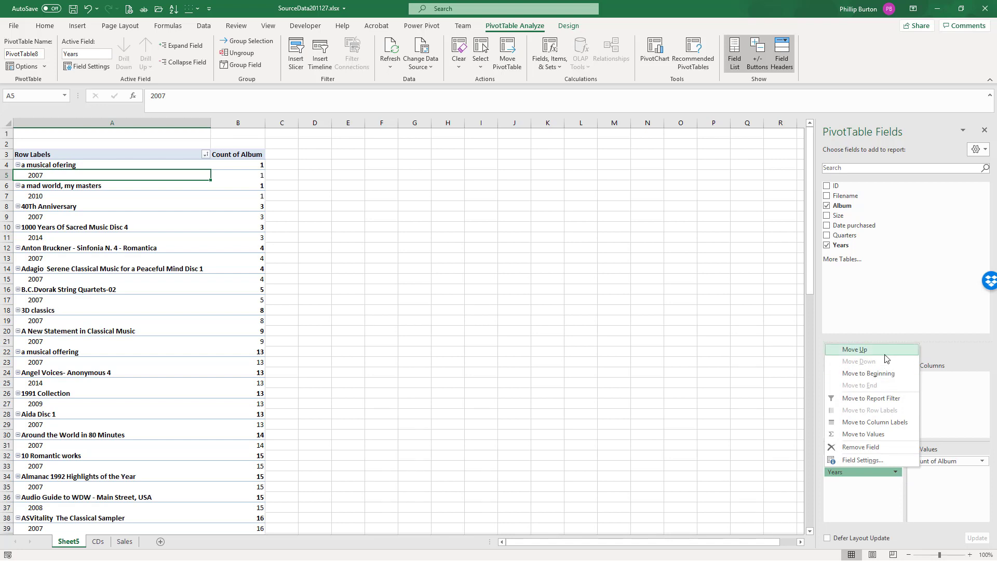
left_click(864, 501)
left_click_drag(864, 473, 864, 458)
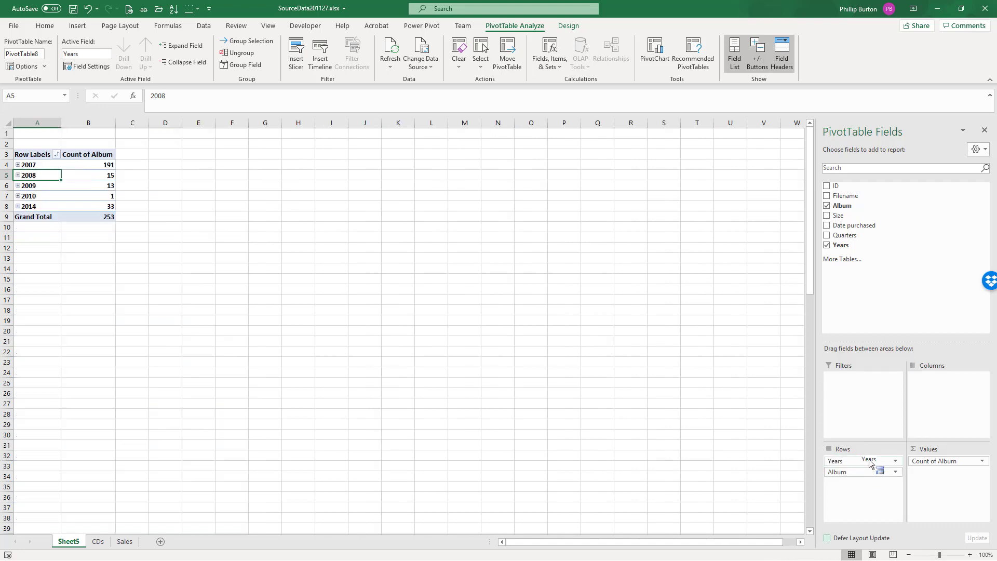
Expand and collapse the 2008 group, and put Album back above Years in the rows.
left_click(18, 175)
left_click(19, 175)
left_click_drag(887, 472, 881, 461)
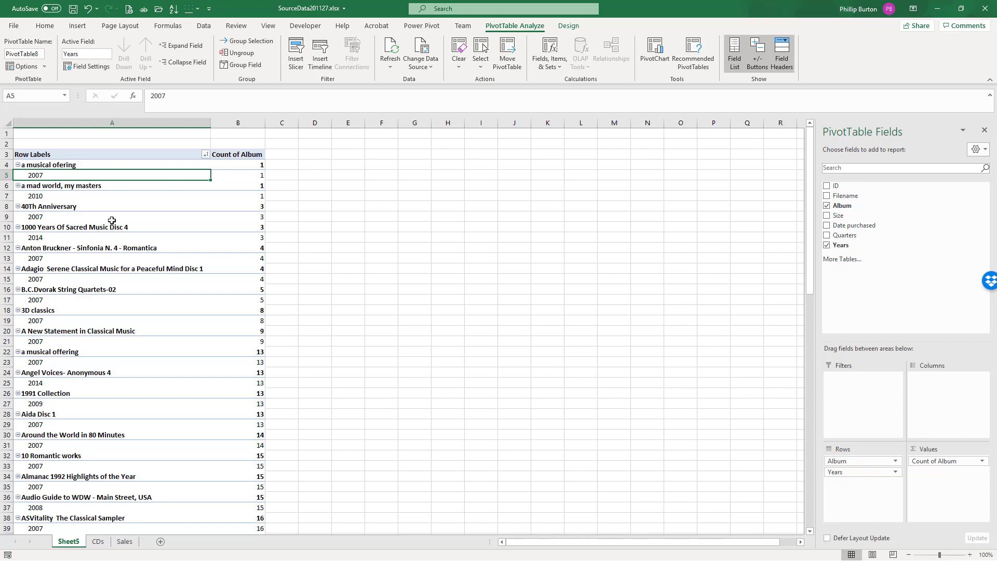
Examine the single-column compact row labels and switch the PivotTable's report layout to Outline Form.
left_click(175, 258)
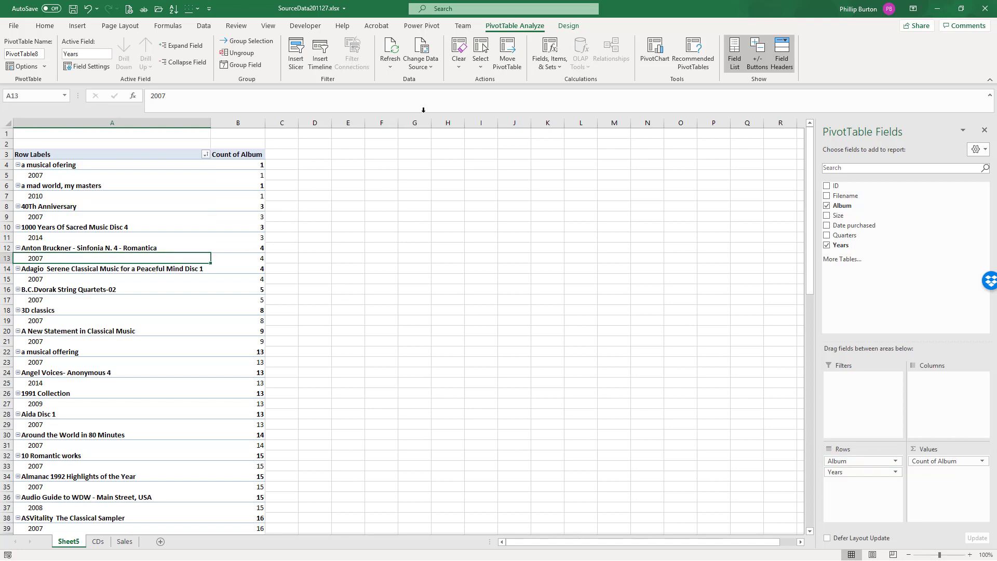
left_click(568, 25)
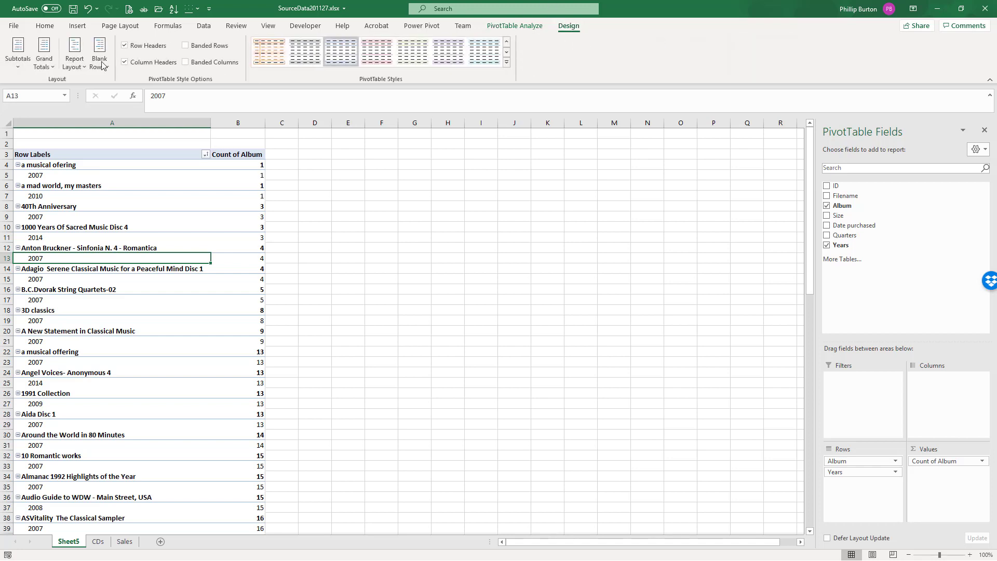
left_click(74, 54)
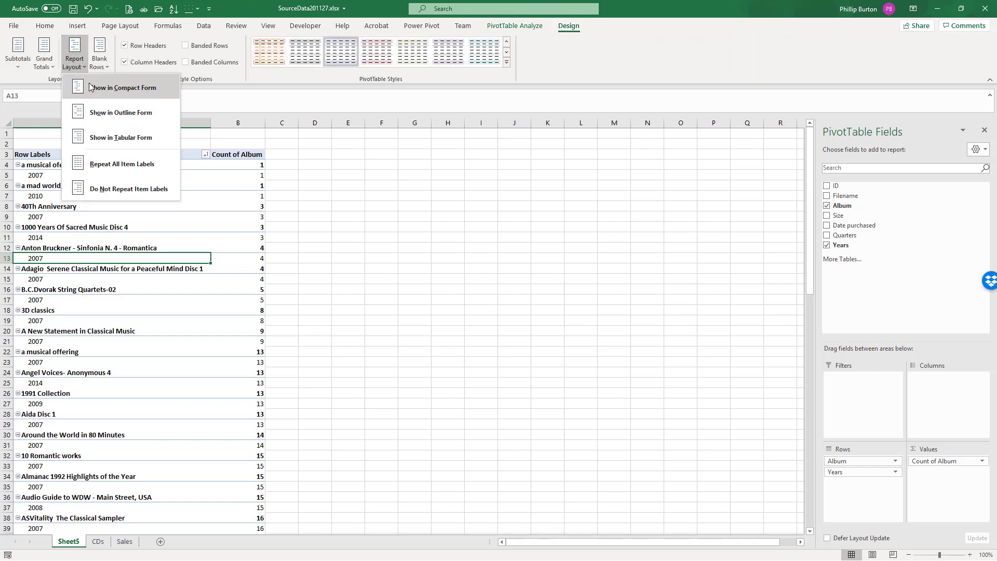
left_click(152, 238)
left_click_drag(105, 162, 62, 421)
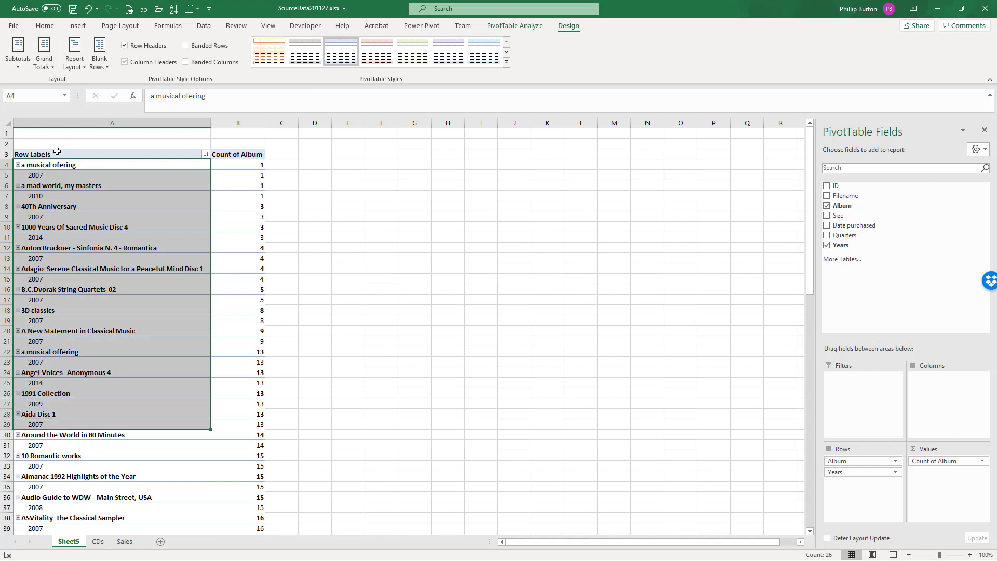
left_click(58, 151)
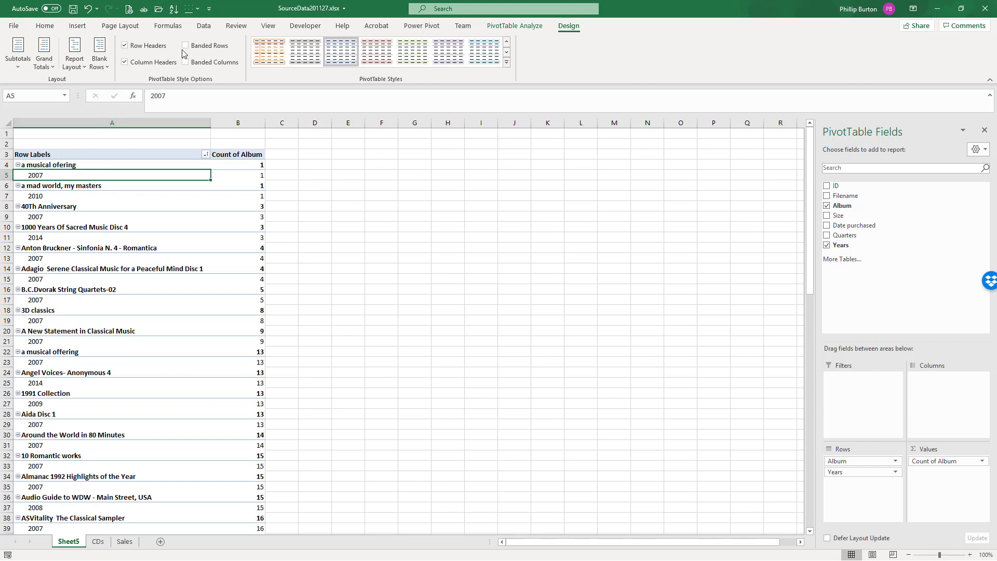
left_click(74, 55)
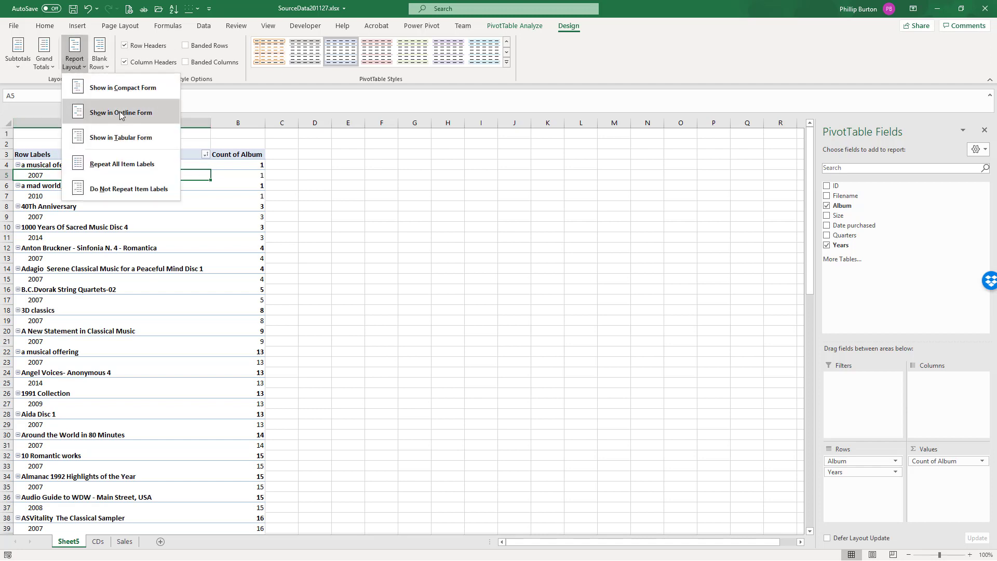
left_click(120, 114)
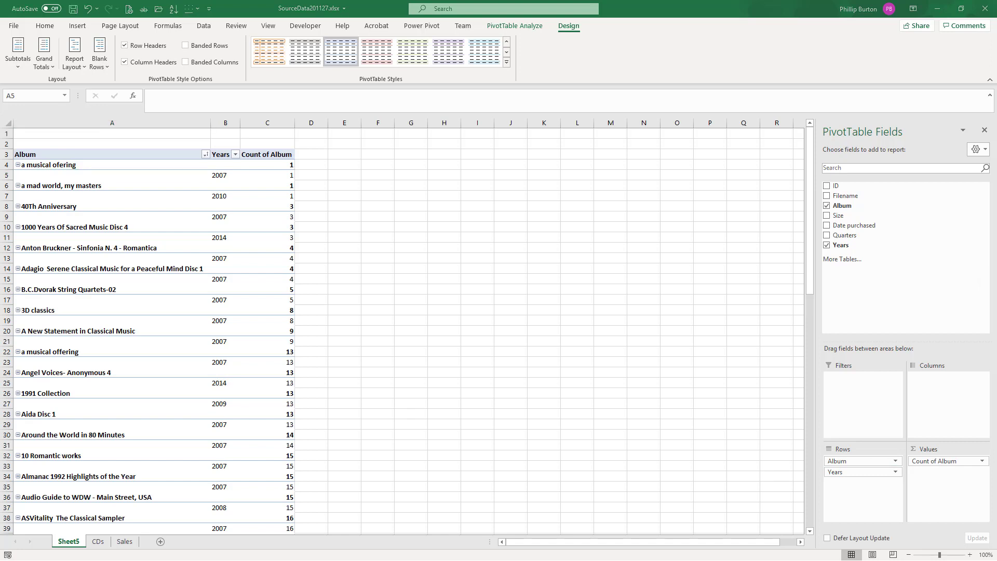
Check the "1000 Years Of Sacred Music Disc 4" row and switch the PivotTable's report layout to Tabular Form.
left_click(181, 232)
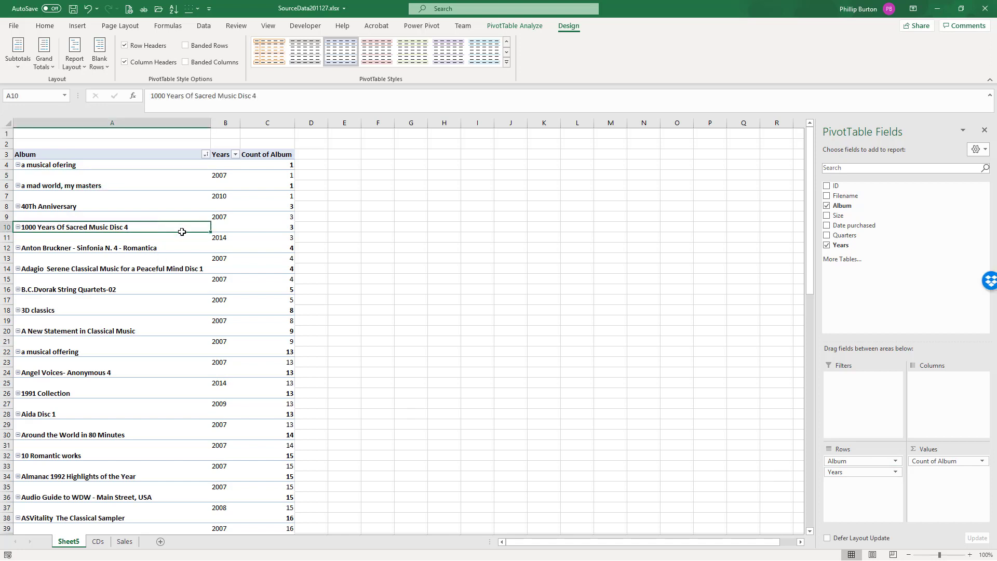
left_click_drag(181, 231, 277, 228)
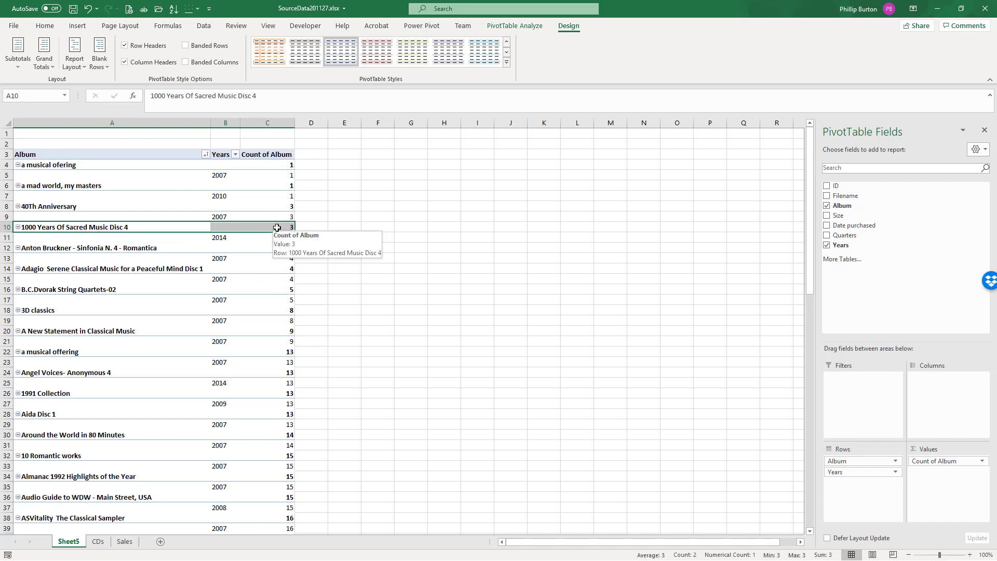
left_click(275, 247)
left_click(74, 54)
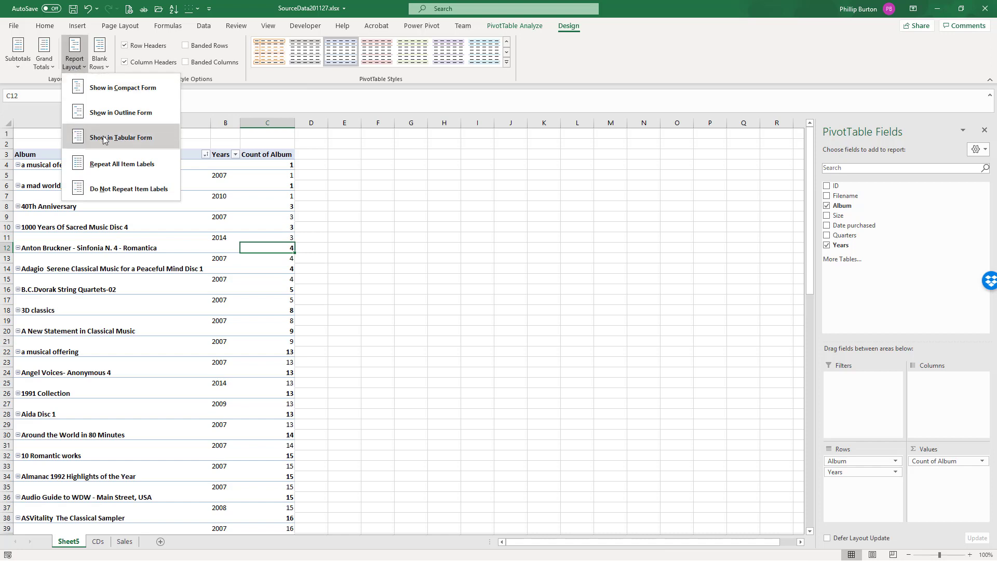
left_click(103, 139)
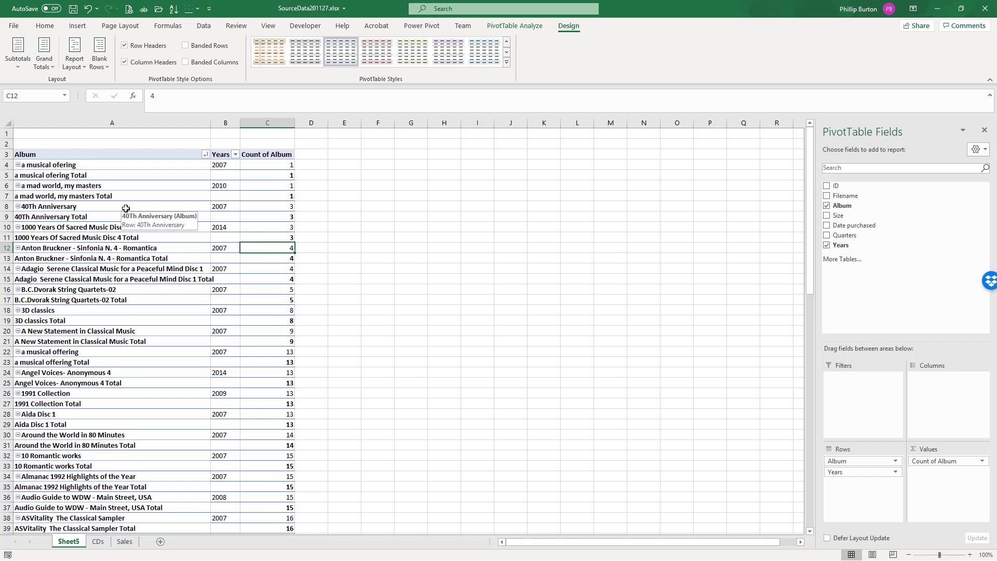
left_click(75, 66)
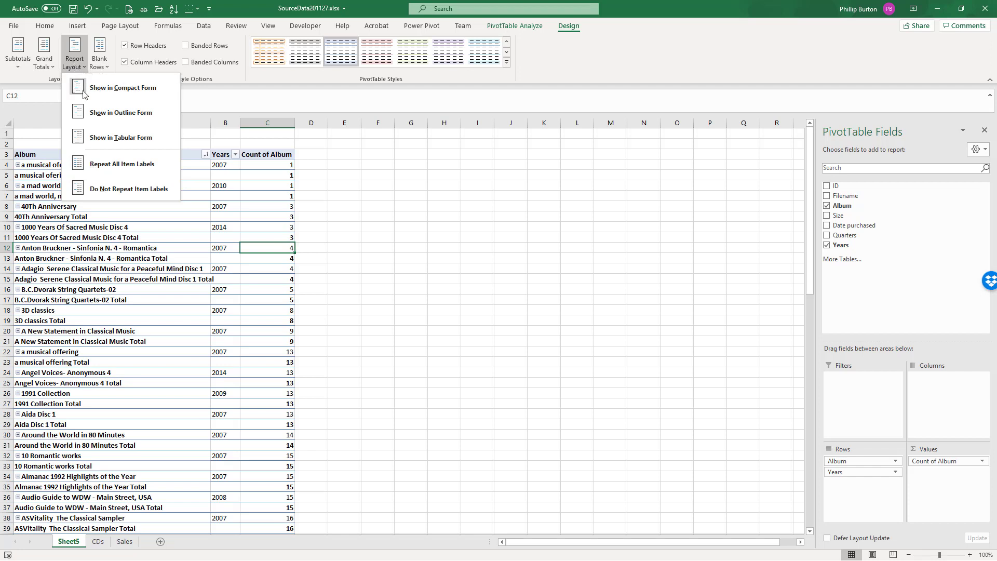
left_click(95, 136)
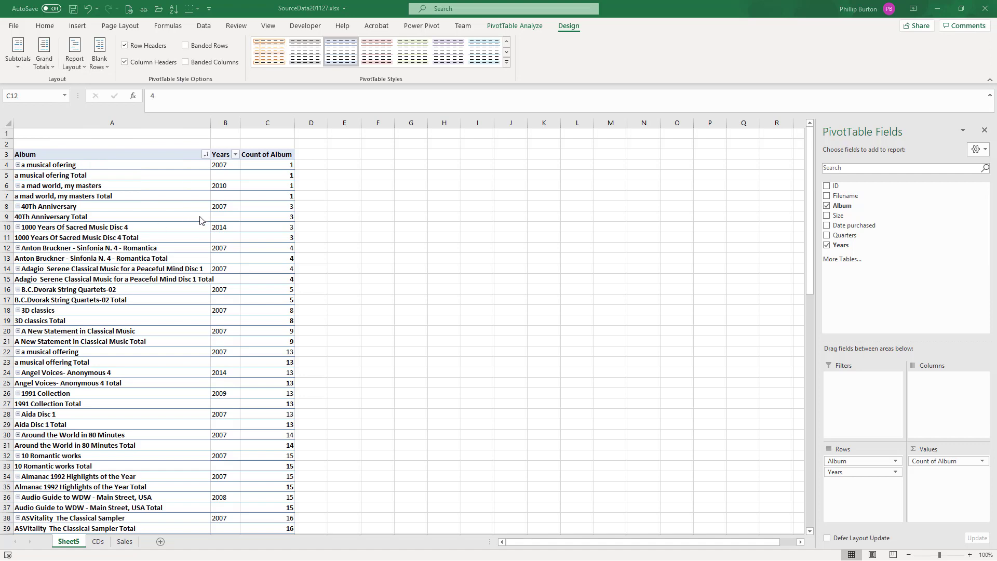
Remove the Years field from the PivotTable rows, leaving only Album.
left_click(215, 217)
left_click_drag(870, 468, 660, 442)
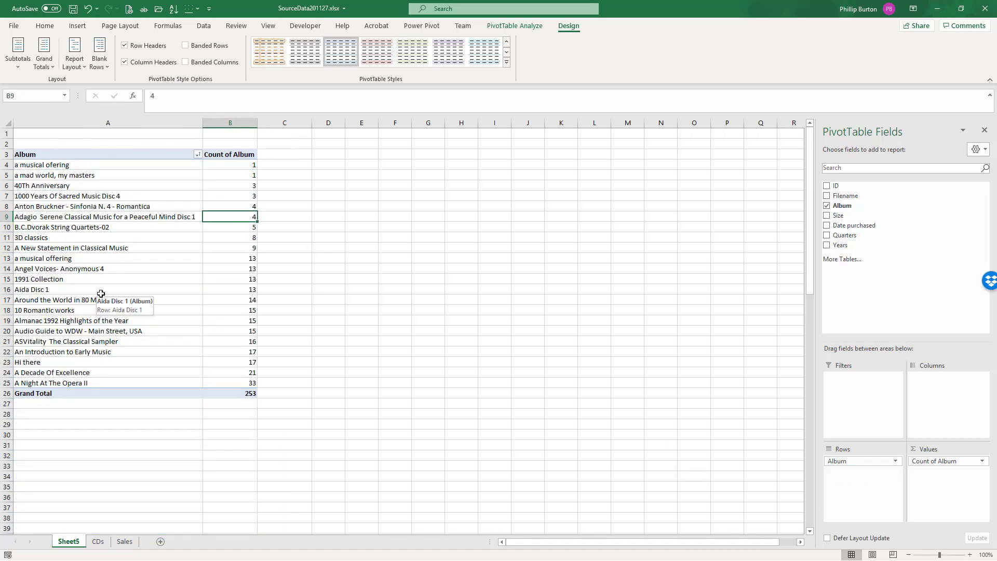
Sort the PivotTable's albums alphabetically from A to Z.
left_click(229, 163)
left_click(198, 154)
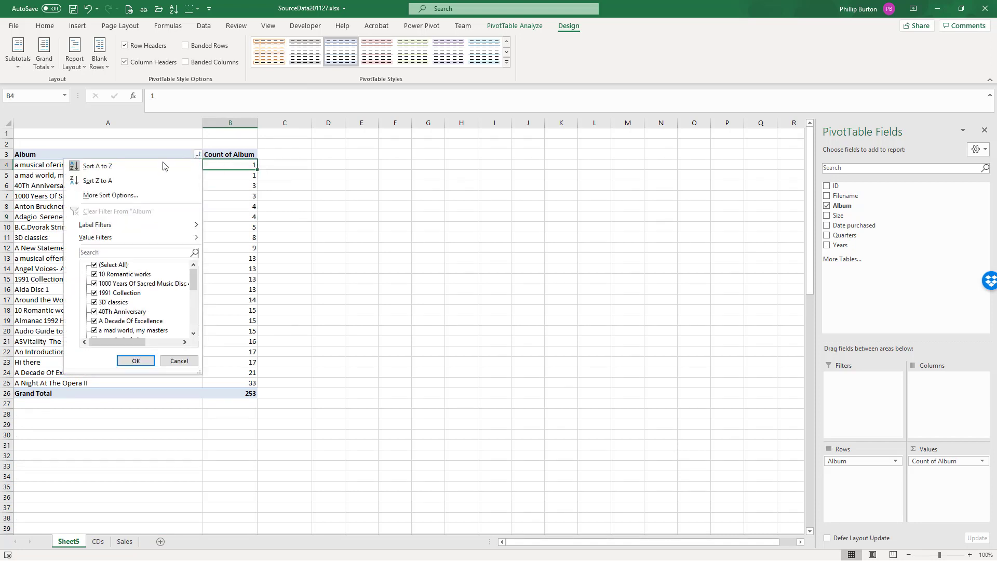
left_click(159, 165)
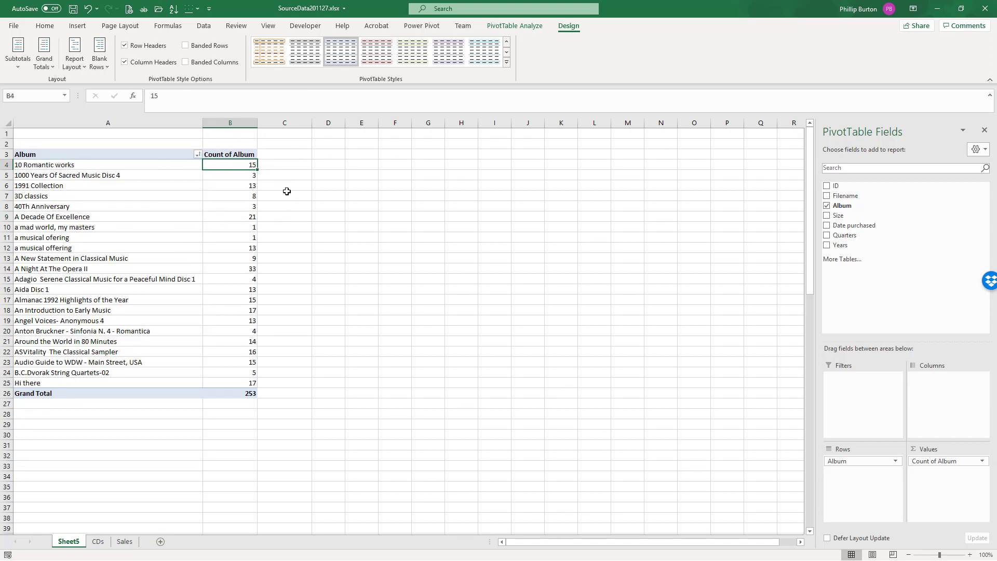
Try blue and then red gradient data bars on the album counts in B4:B25.
left_click(45, 27)
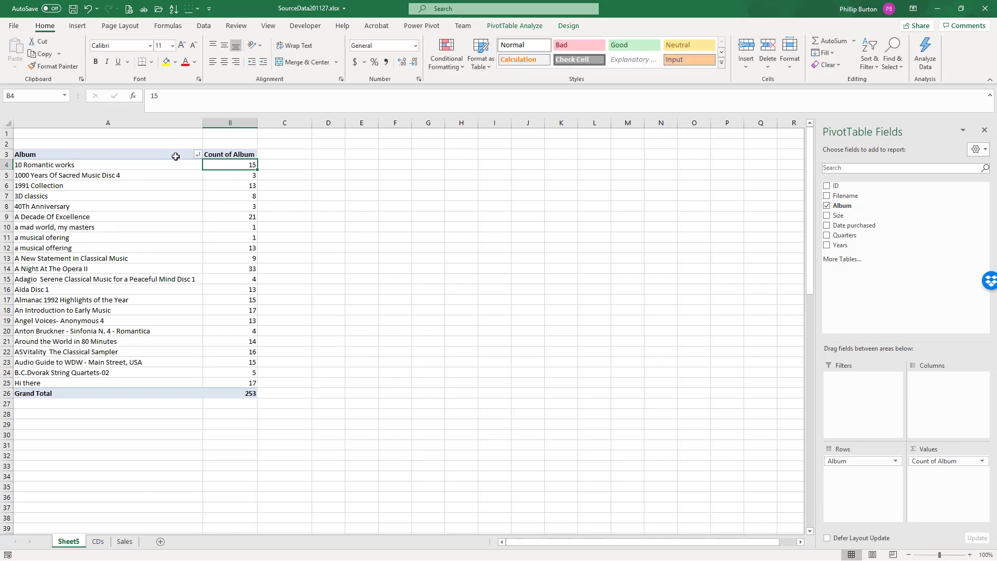
left_click(254, 383, "shift")
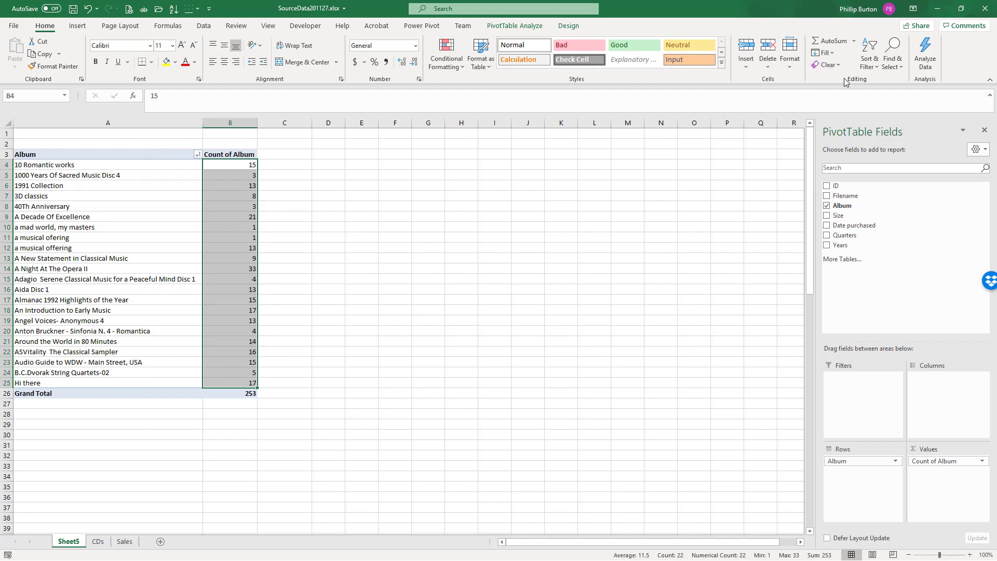
left_click(449, 68)
mouse_move(473, 142)
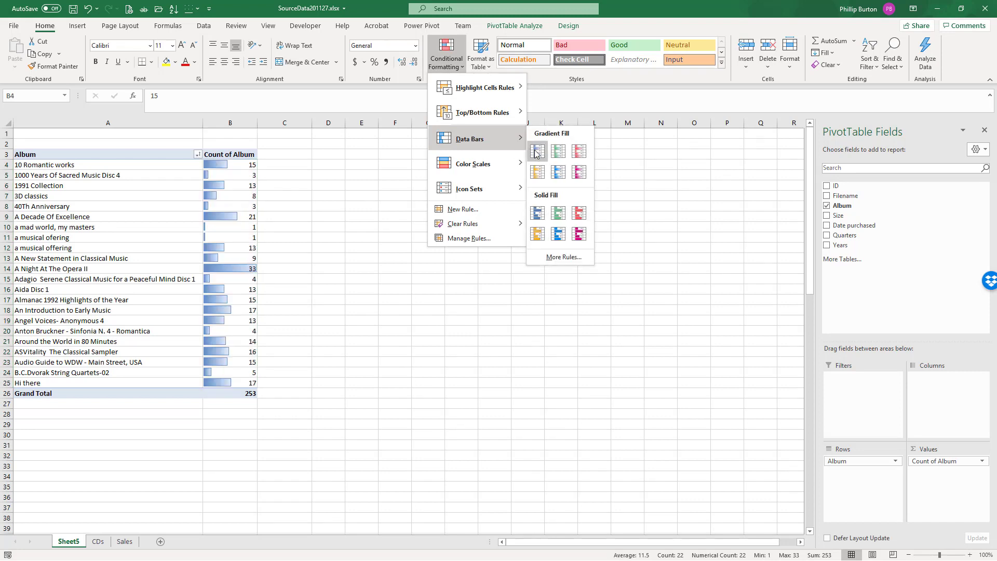
left_click(537, 151)
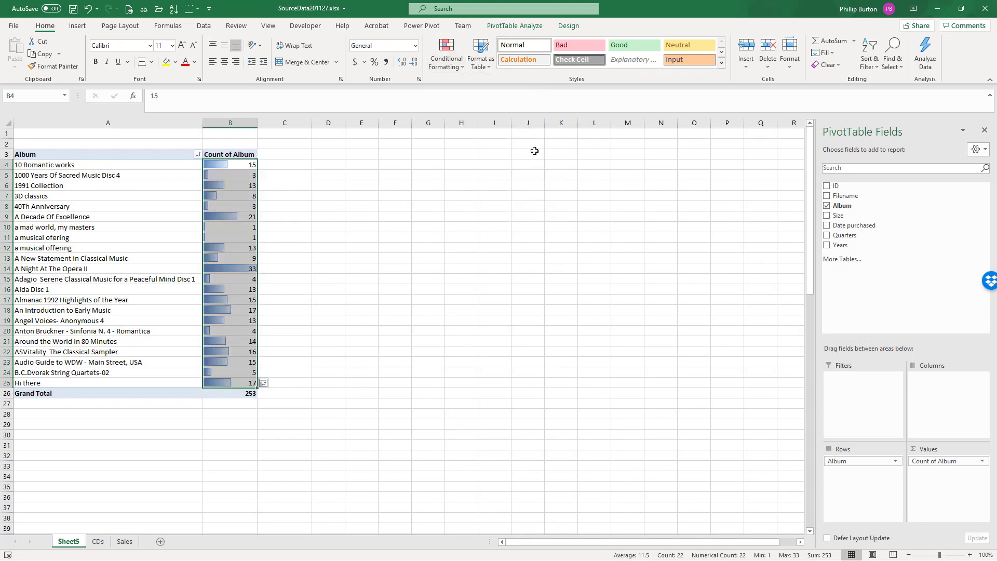
left_click(434, 65)
mouse_move(470, 139)
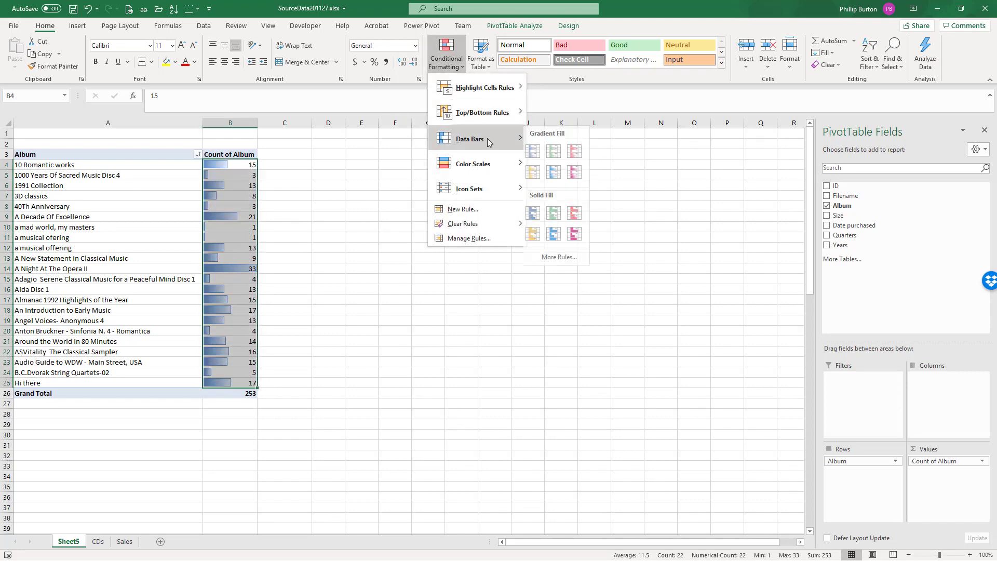
left_click(575, 151)
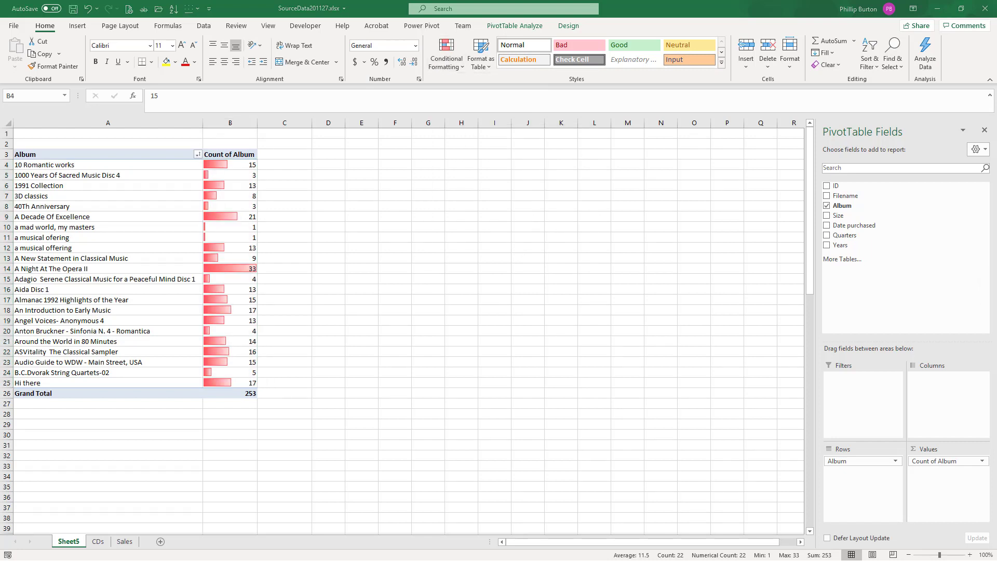
Undo the data bars applied to the album counts.
left_click(211, 204)
left_click(456, 55)
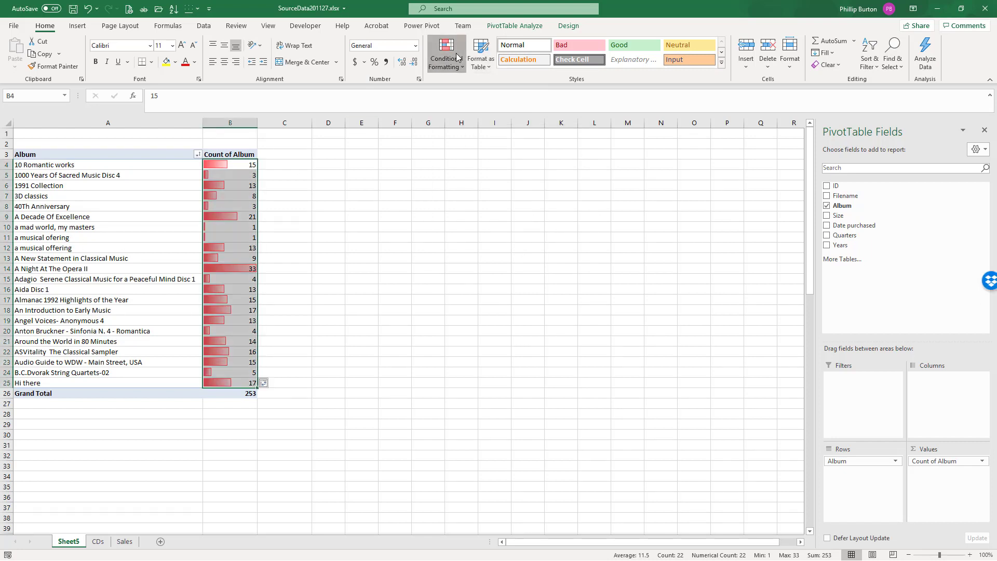
left_click(221, 203)
left_click(88, 11)
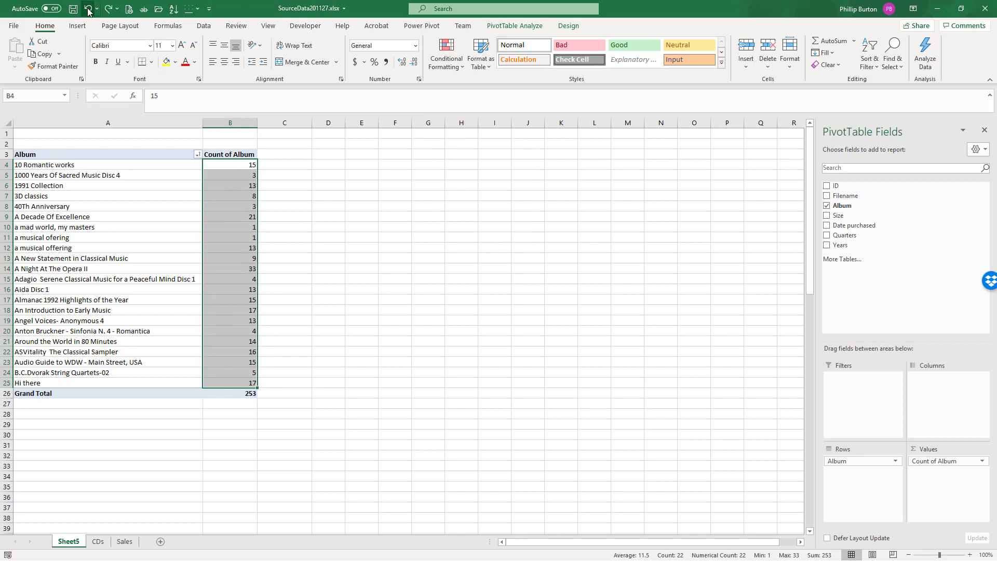
Apply the Green-Yellow-Red color scale to the album counts in B4:B25.
left_click(446, 56)
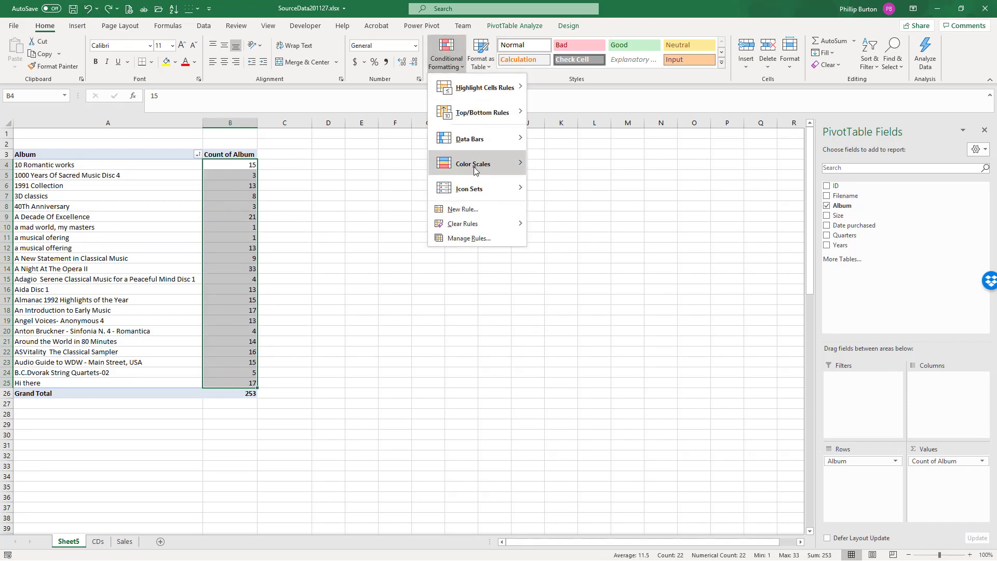
mouse_move(475, 171)
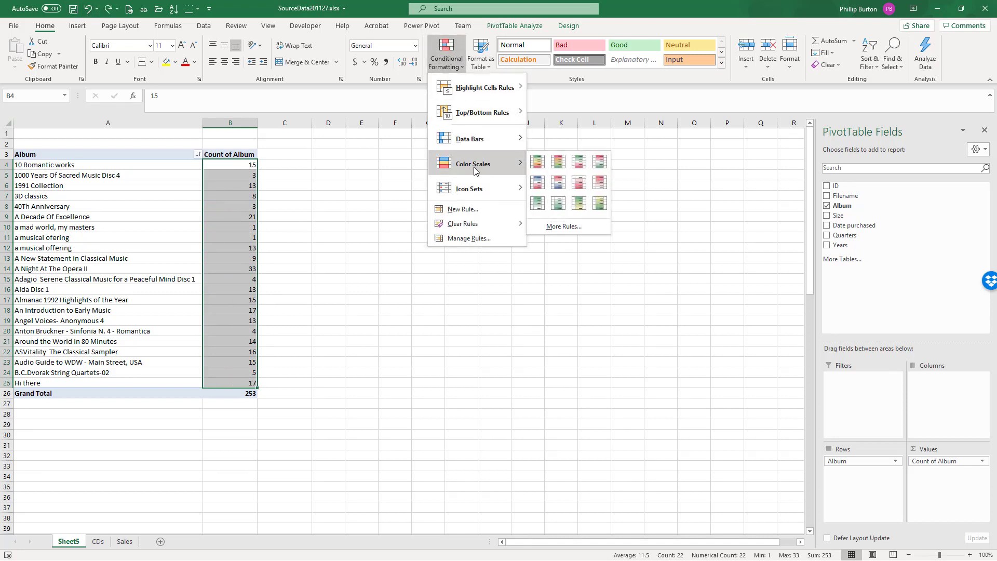
left_click(537, 166)
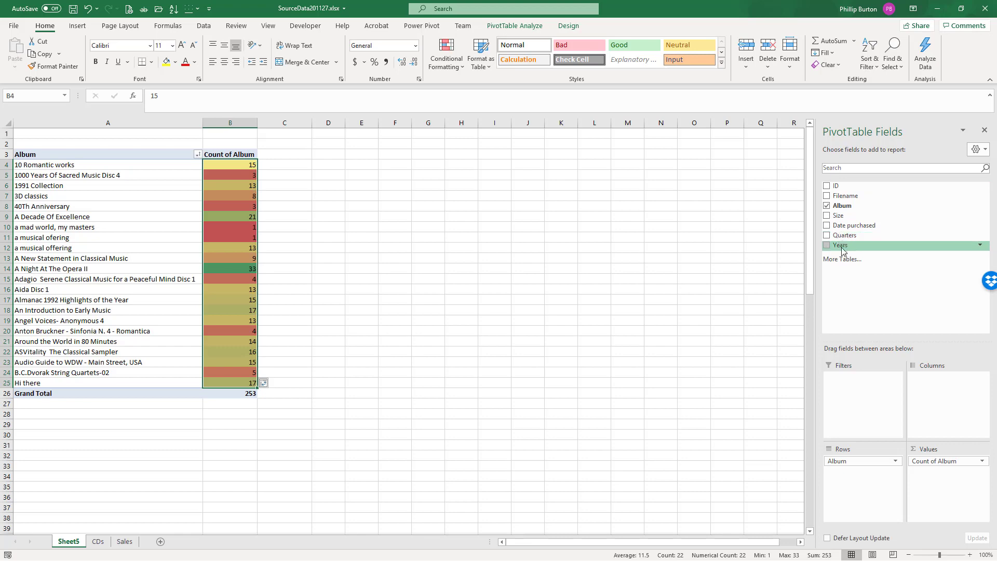
Add the Years field to the PivotTable rows beneath Album and check the album and count columns.
left_click_drag(841, 250, 862, 472)
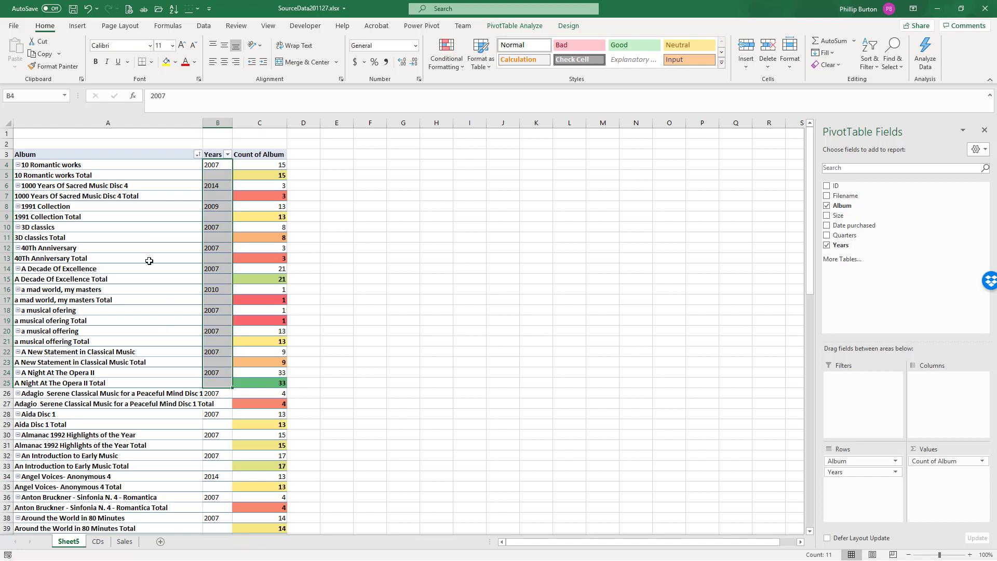
left_click_drag(122, 187, 155, 404)
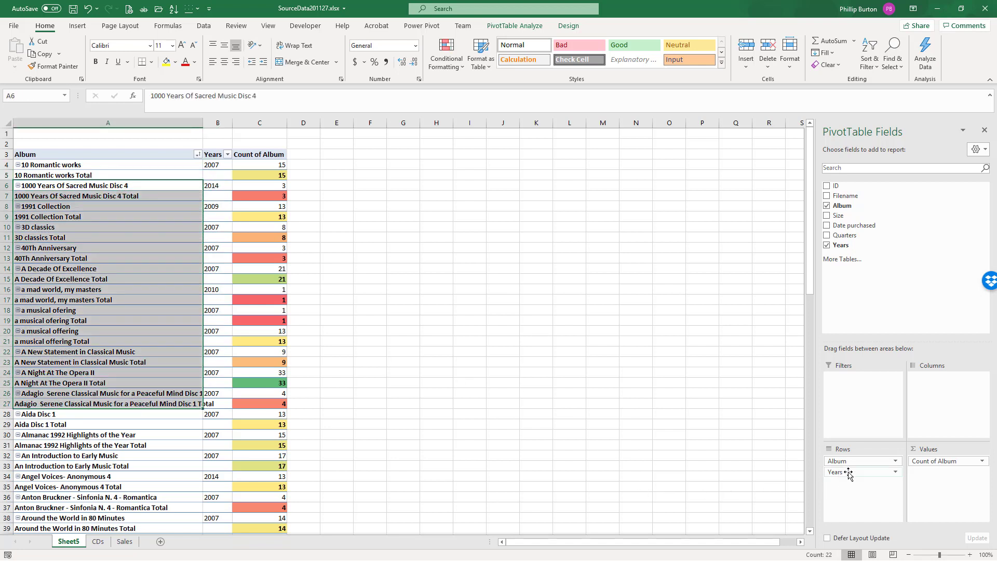
left_click_drag(267, 154, 532, 153)
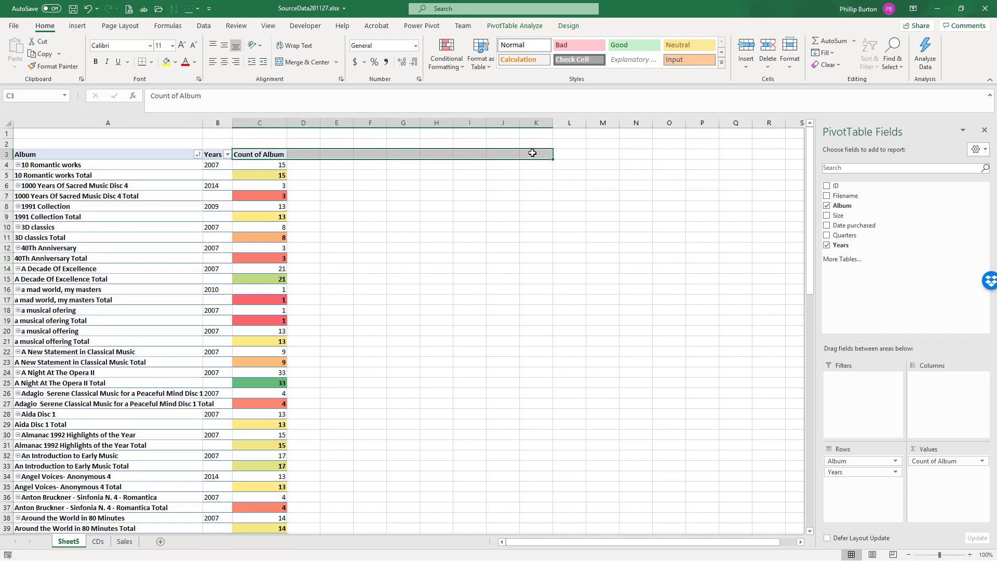
Move the Years field from the PivotTable's rows to its columns.
left_click(859, 471)
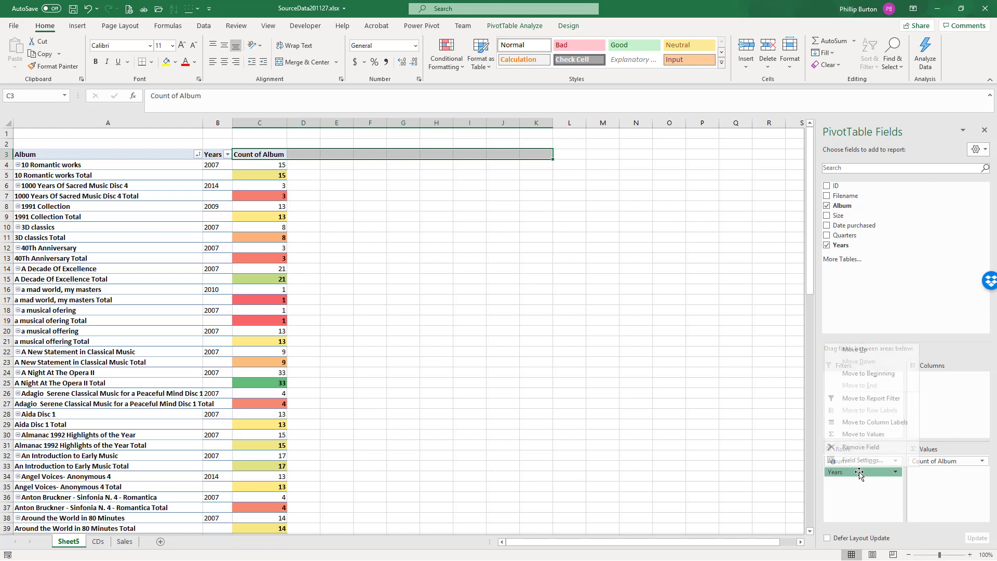
left_click(858, 472)
left_click_drag(857, 471, 943, 415)
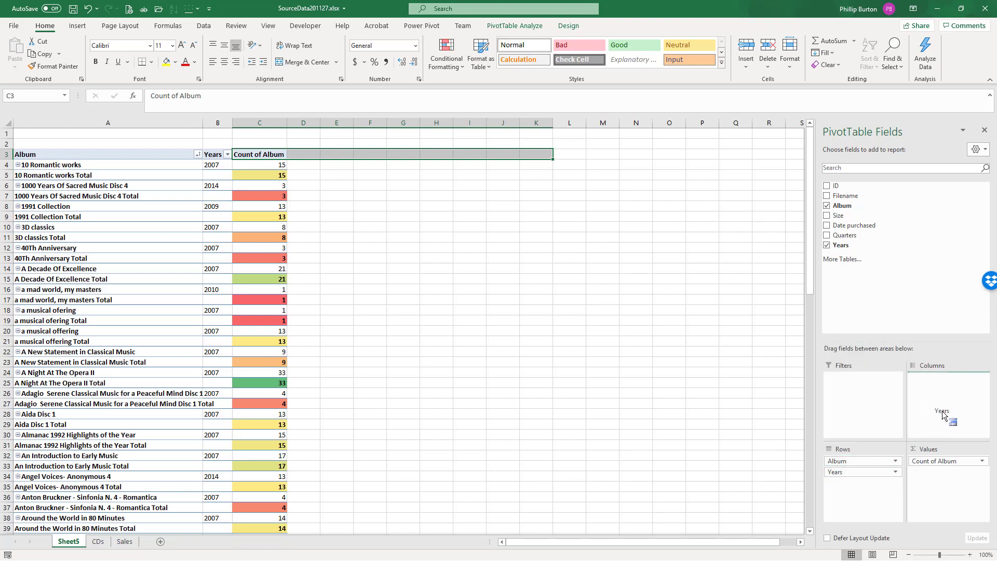
left_click_drag(941, 410, 941, 410)
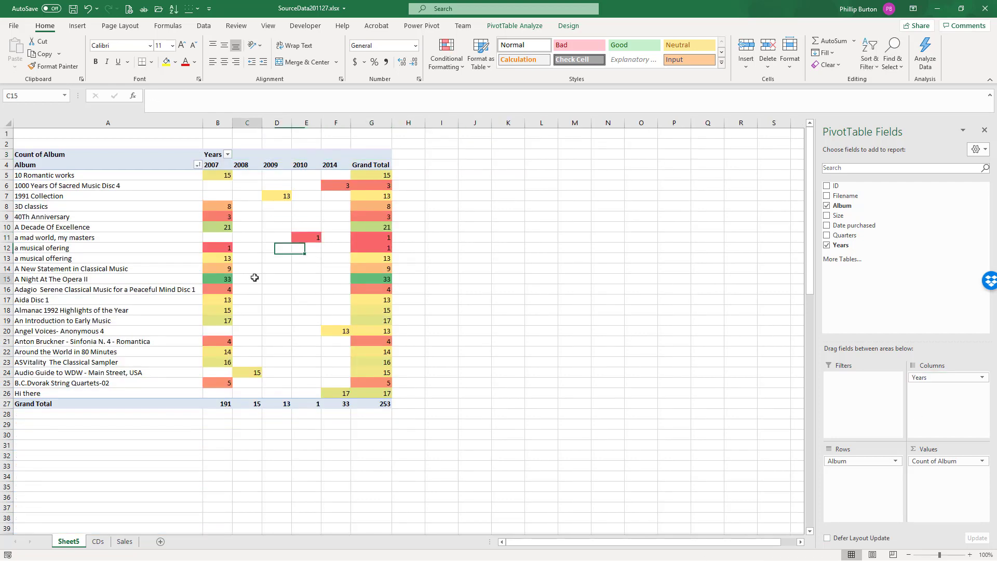
left_click(250, 279)
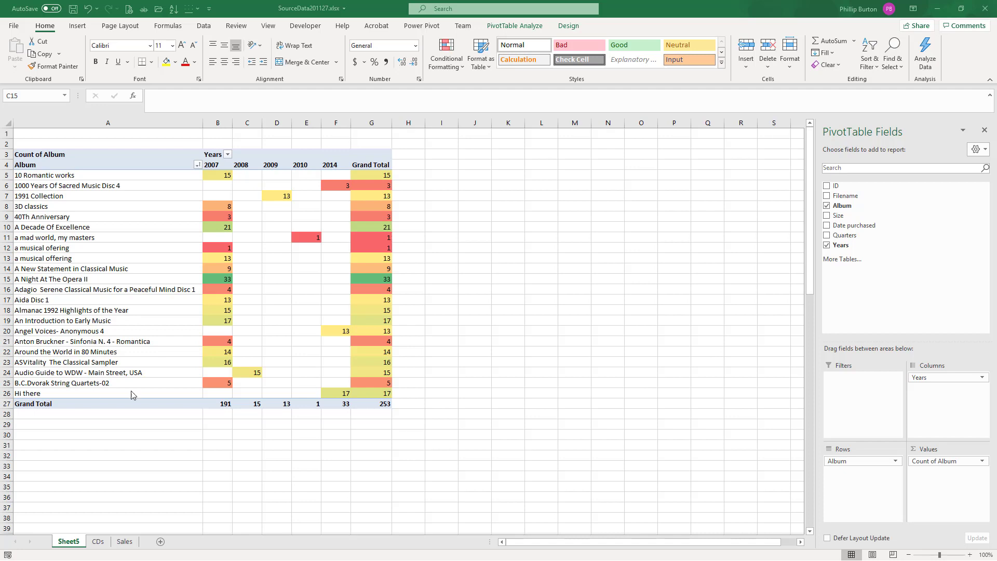
Reorder the album rows, moving A Night At The Opera II, Audio Guide to WDW - Main Street, USA and Aida Disc 1 to the end.
left_click(130, 369)
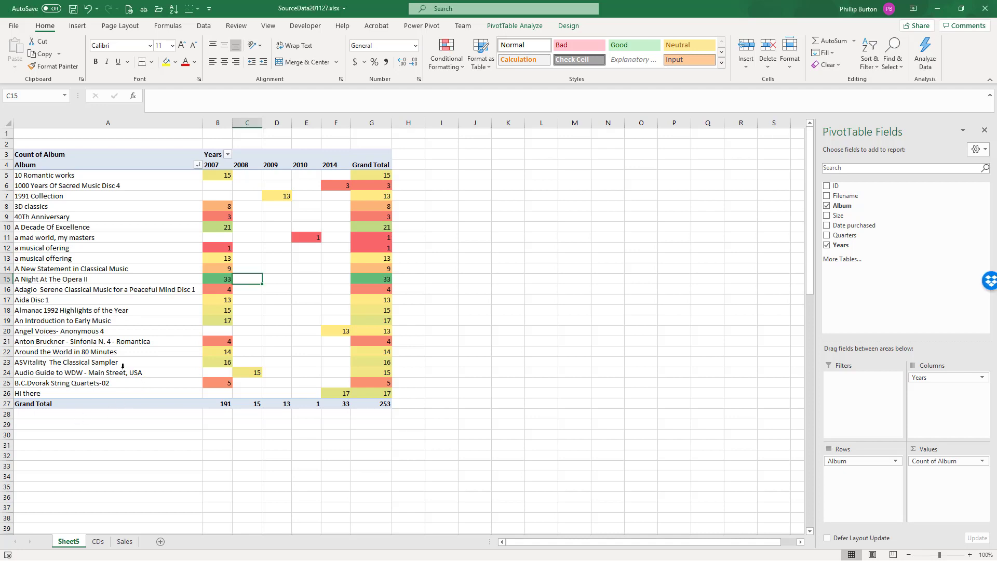
left_click(96, 272)
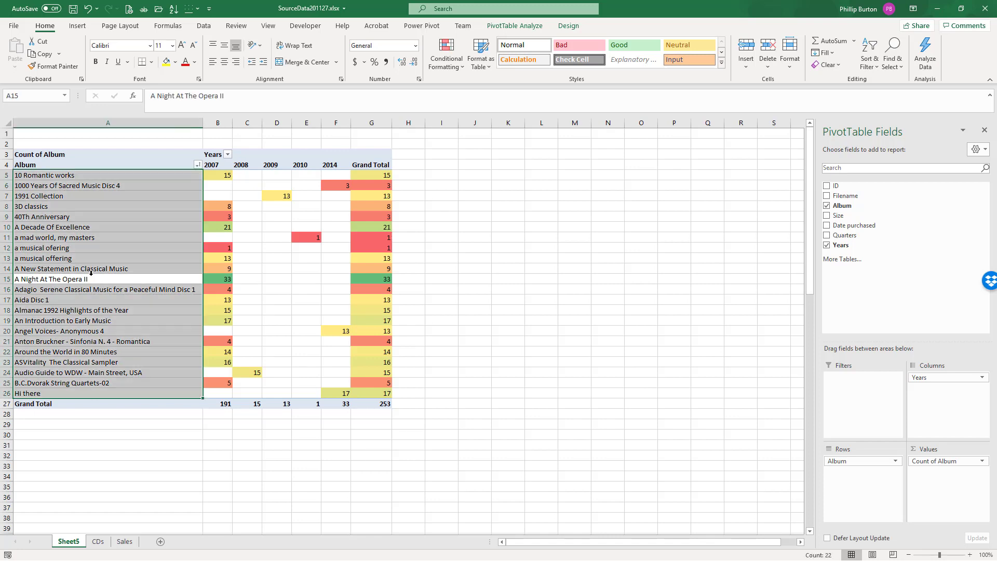
left_click(98, 275)
left_click_drag(101, 283, 96, 400)
left_click(104, 362)
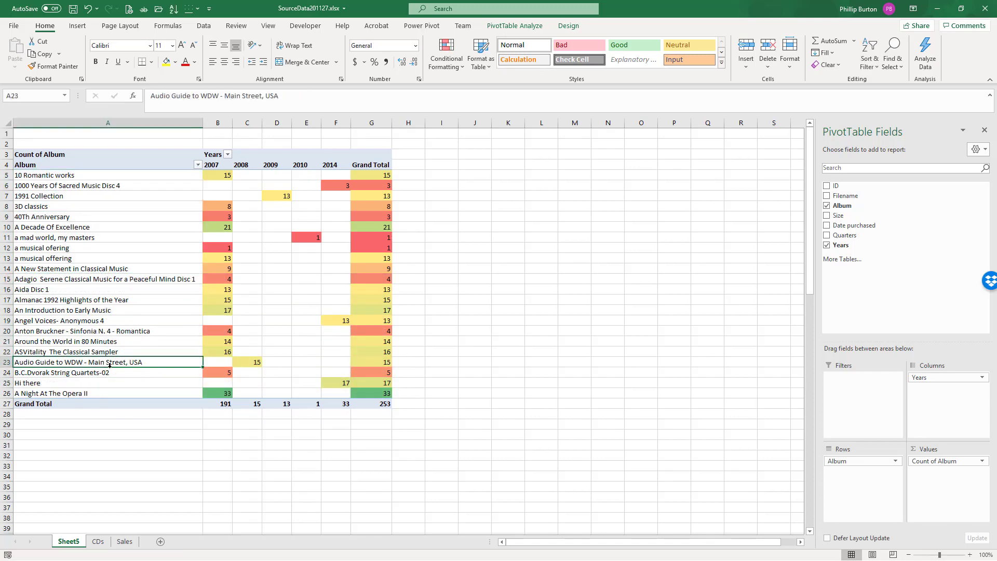
left_click_drag(103, 362, 110, 399)
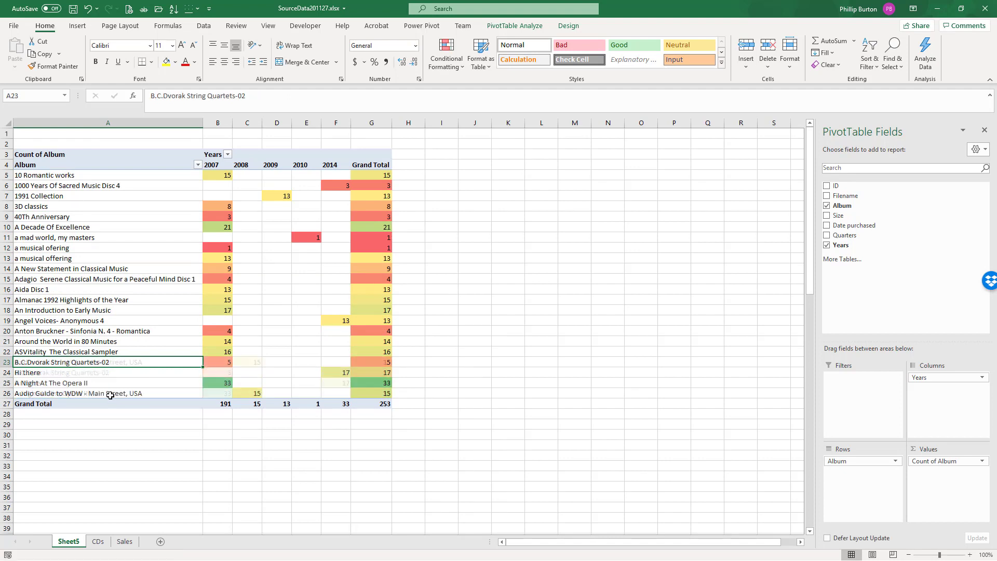
left_click(82, 288)
left_click_drag(87, 294, 96, 401)
Group the albums from 10 Romantic works through Hi there and name the group Music.
left_click_drag(70, 177, 70, 364)
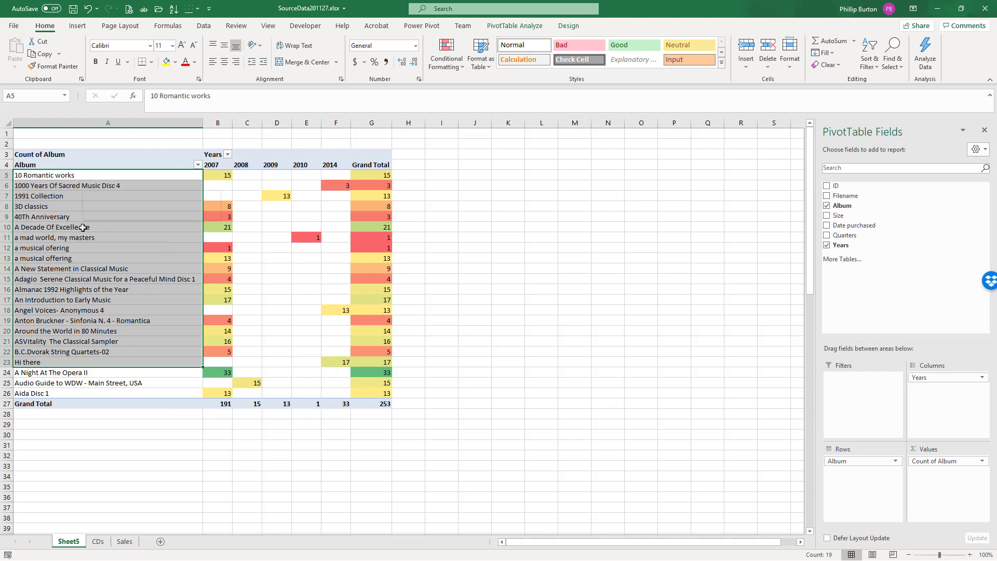
right_click(85, 229)
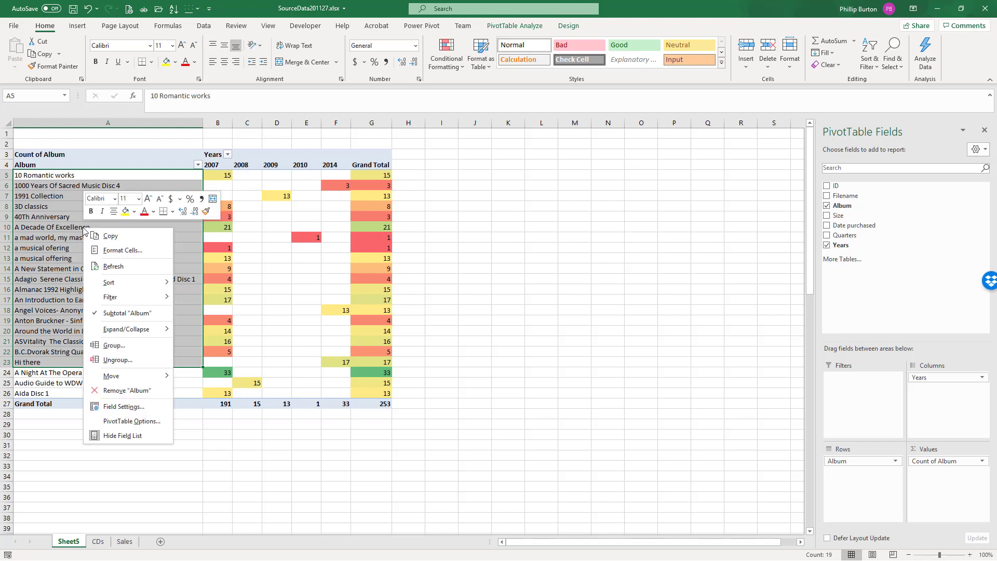
left_click(136, 347)
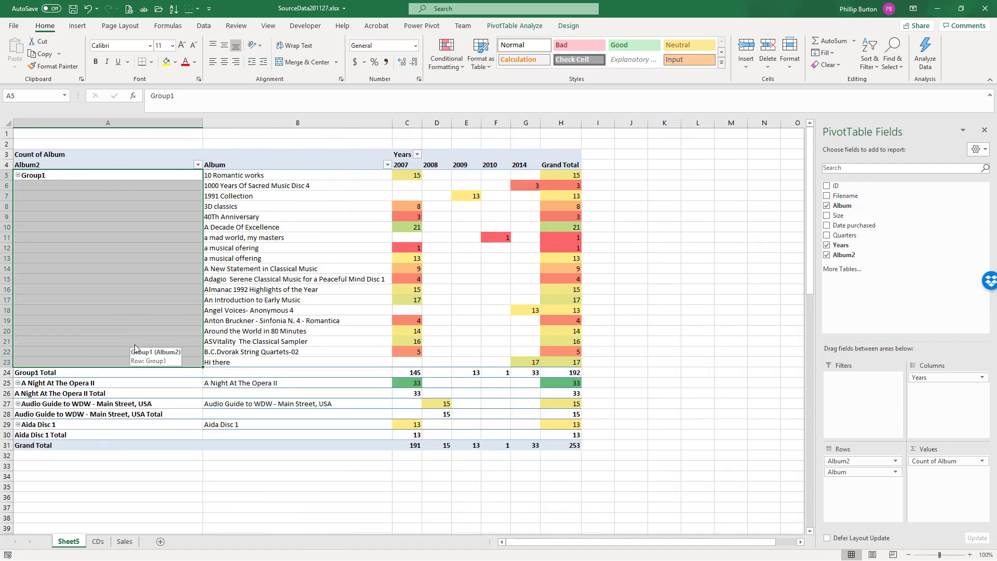
left_click(74, 177)
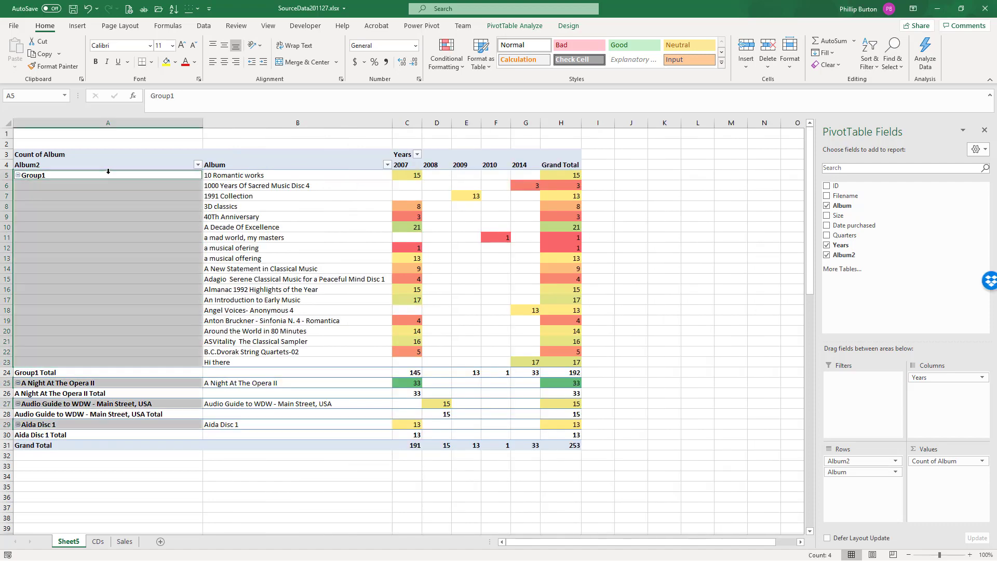
left_click(73, 178)
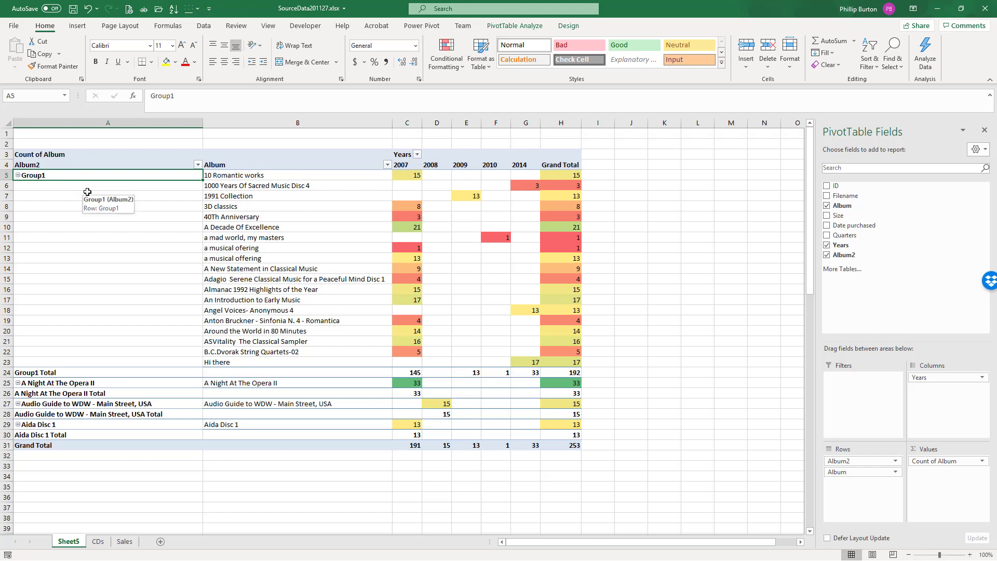
type("Music")
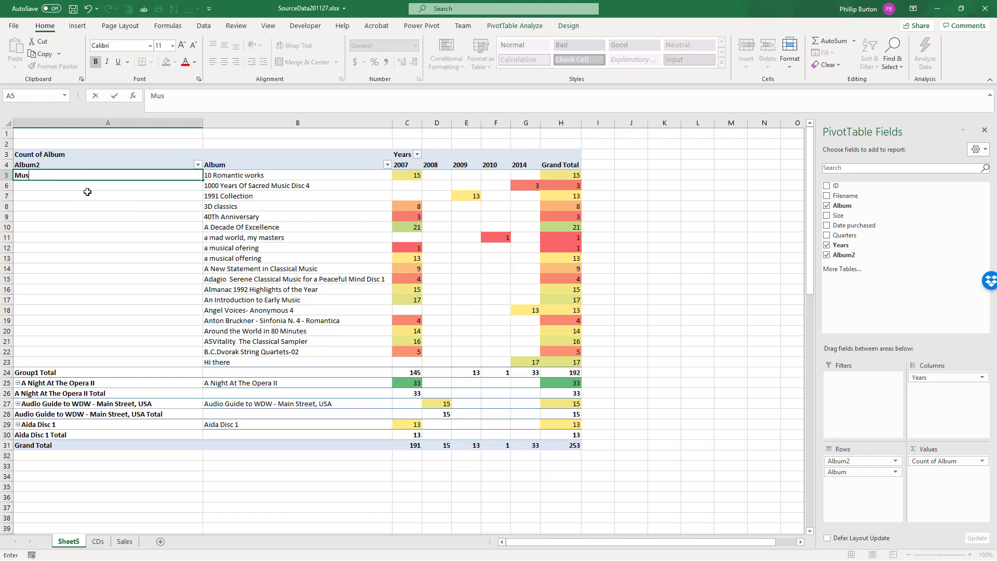
key("Return")
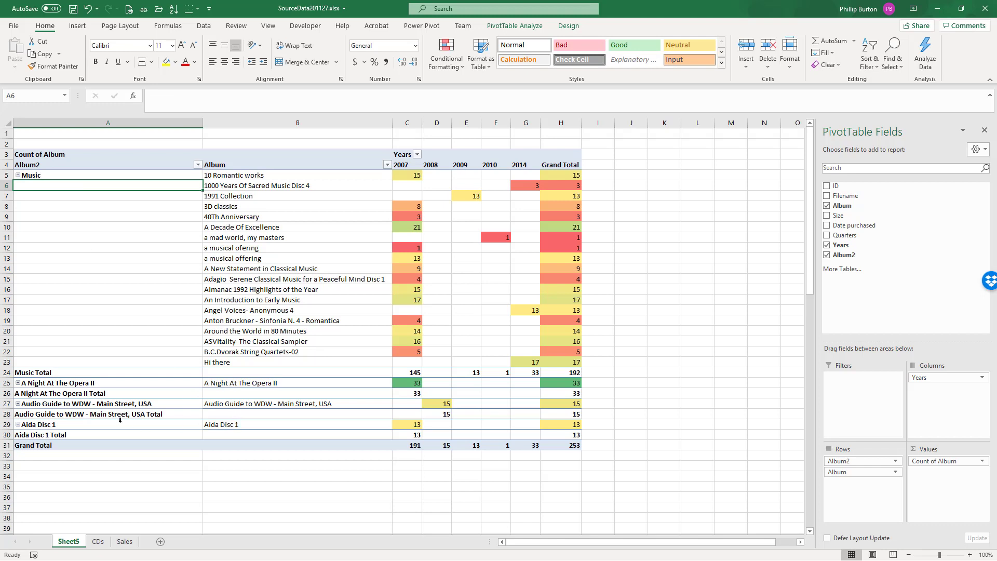
Group Aida Disc 1 with A Night At The Opera II and name the group Opera.
left_click(143, 424)
mouse_move(147, 420)
left_mouse_down()
mouse_move(152, 392)
mouse_move(138, 412)
left_mouse_up()
right_click(139, 414)
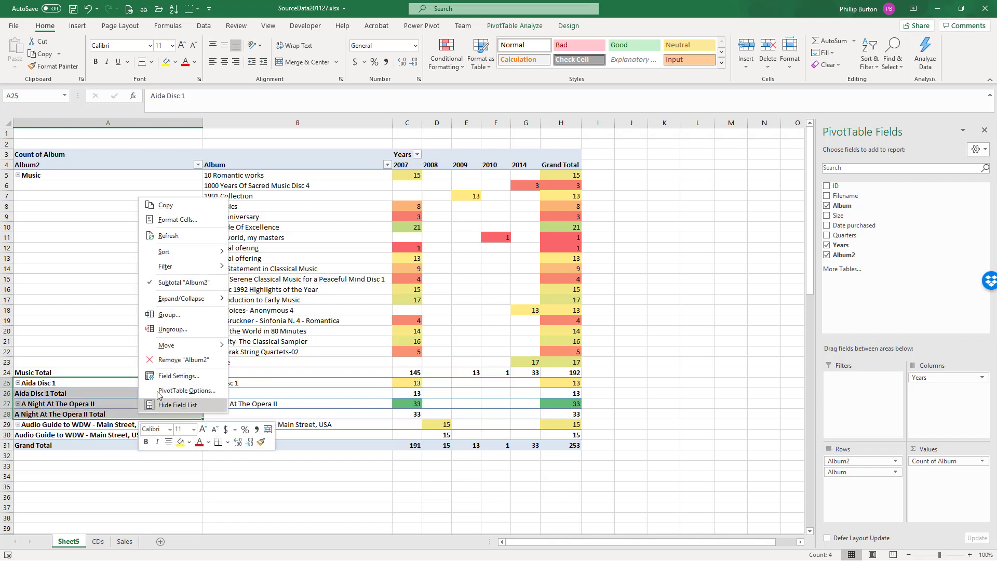
left_click(169, 314)
type("Opera")
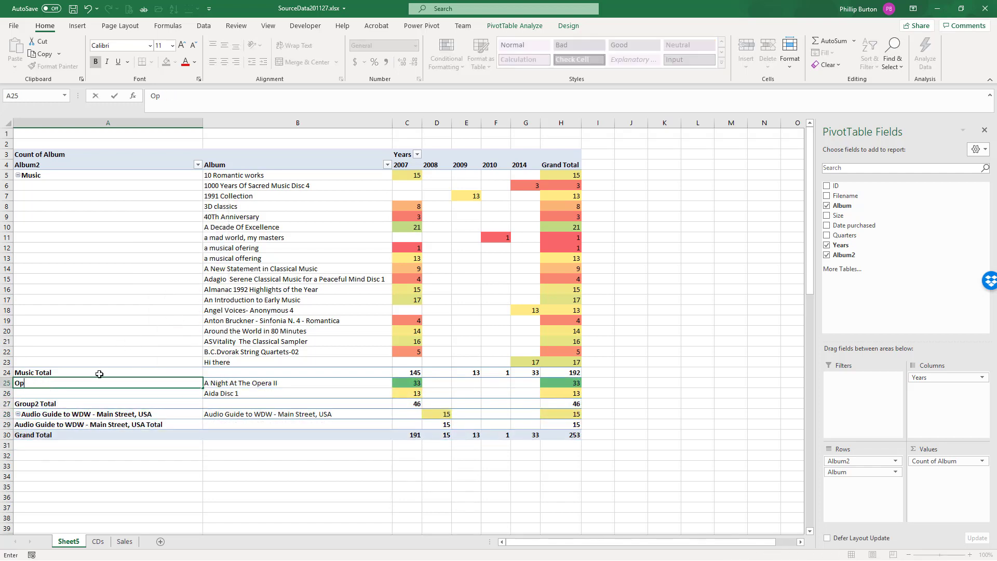
Rename the Album2 entry for Audio Guide to WDW - Main Street, USA as Audio.
left_click(64, 416)
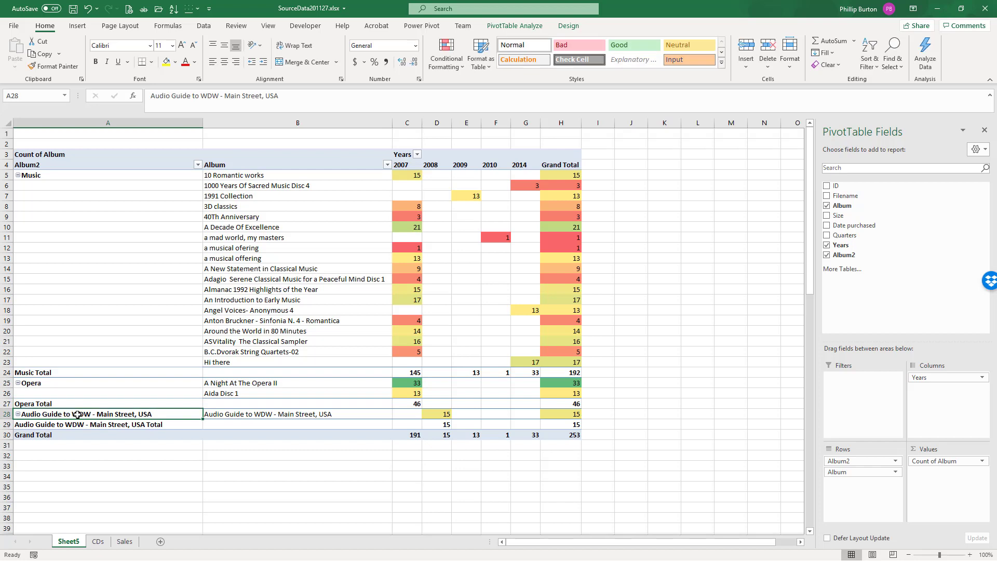
type("Audio")
key("Delete")
key("Return")
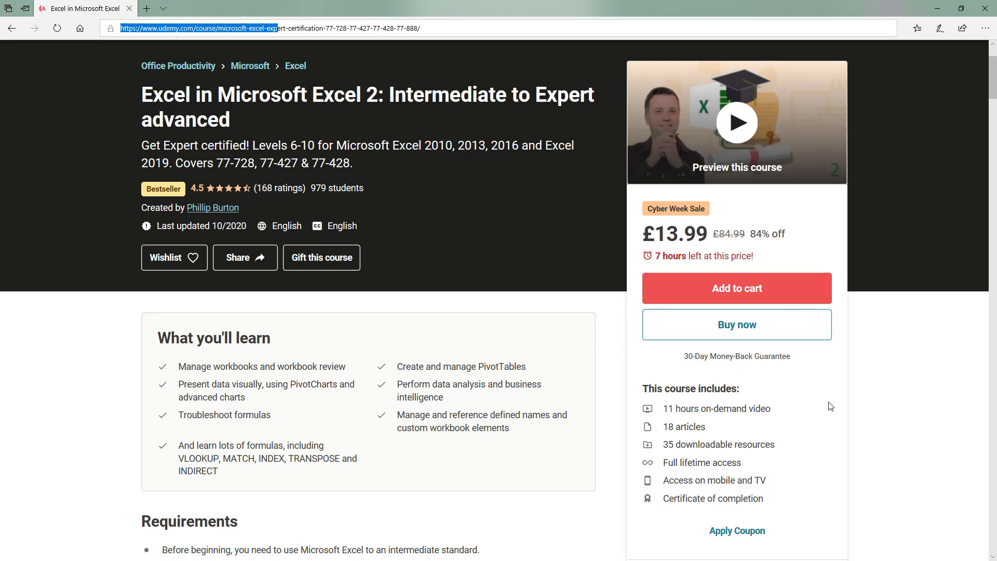
Review the full section list of the Udemy course Excel in Microsoft Excel 2 in the browser, and return to the Excel workbook.
left_click(993, 382)
left_click(993, 382)
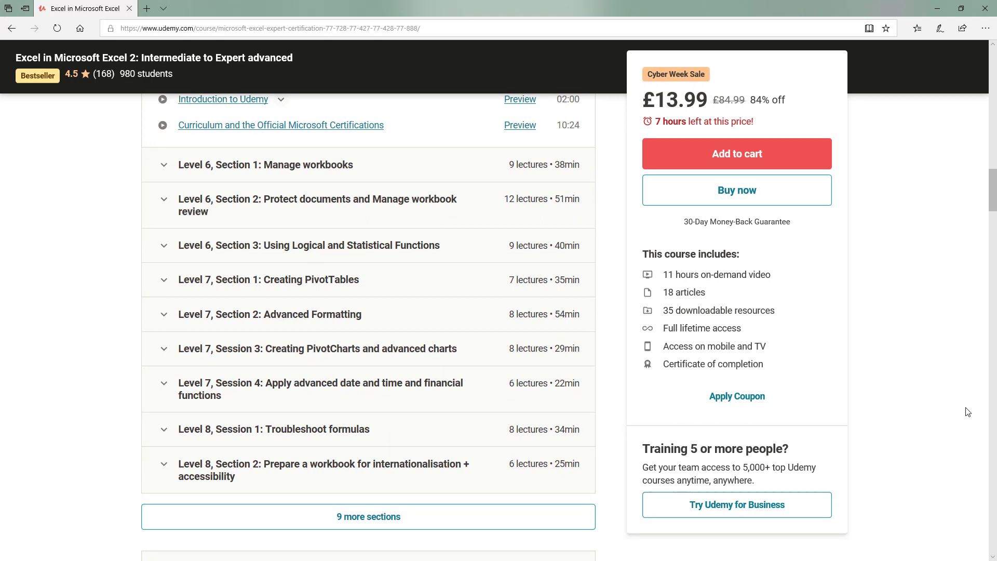
left_click(384, 520)
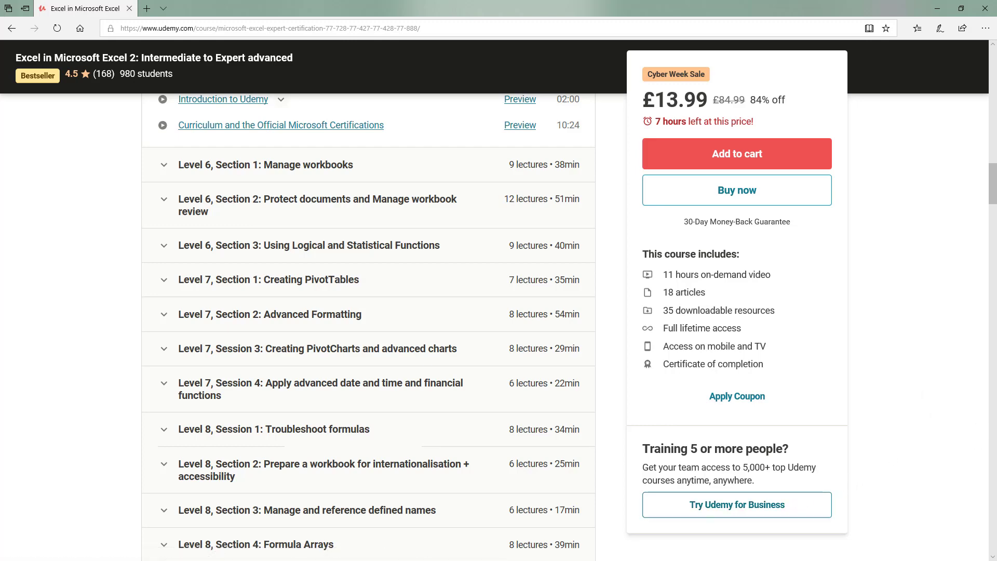
left_click(993, 317)
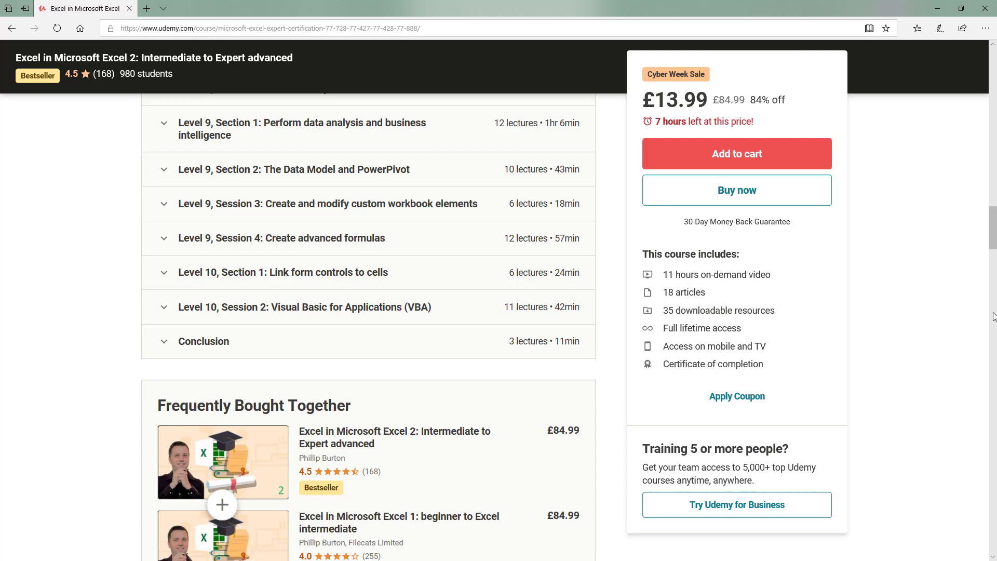
left_click(942, 11)
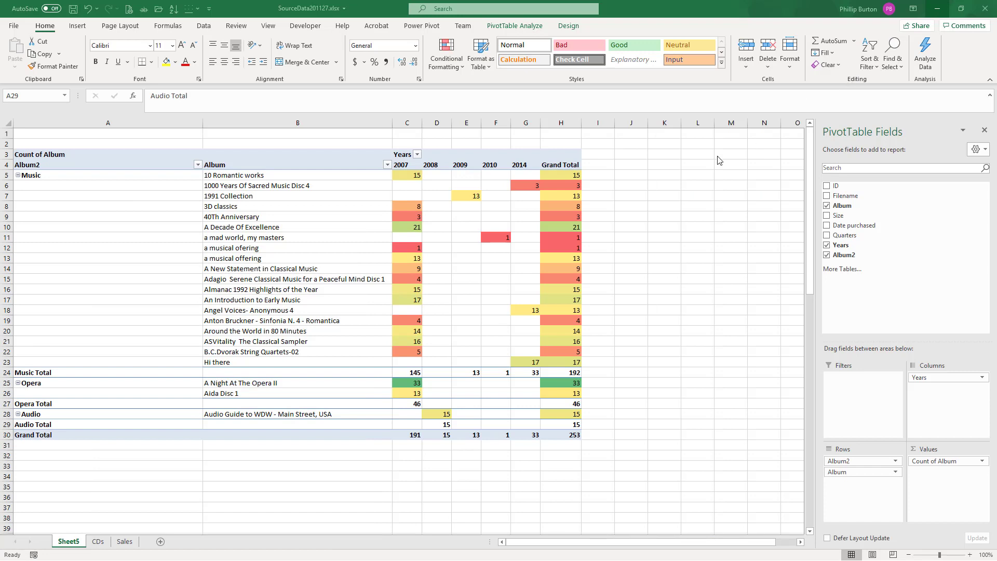